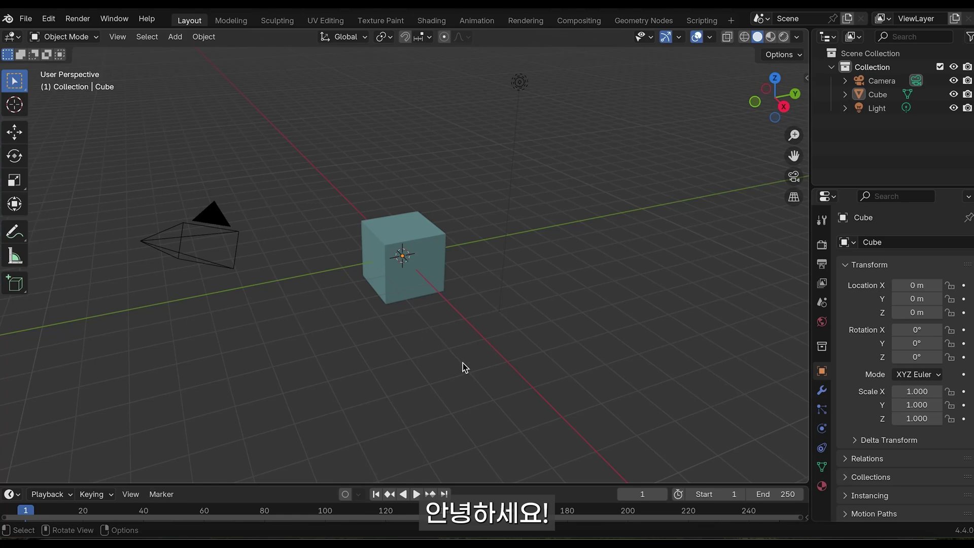
Add a Mix Color node (Mix, Factor 0.500) to the cube's material node tree.
middle_click_drag(467, 370, 576, 374)
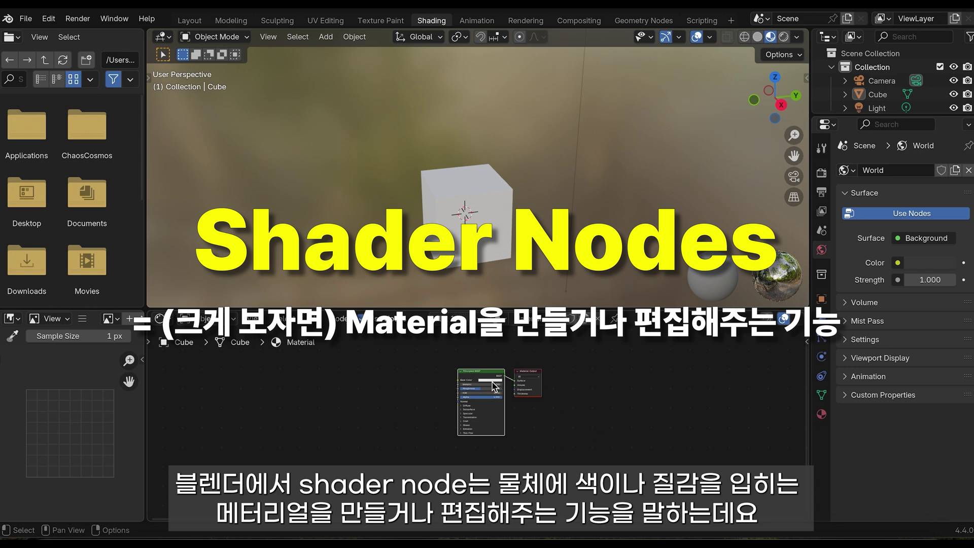
mouse_move(353, 388)
middle_mouse_down()
mouse_move(603, 392)
mouse_move(487, 394)
middle_mouse_up()
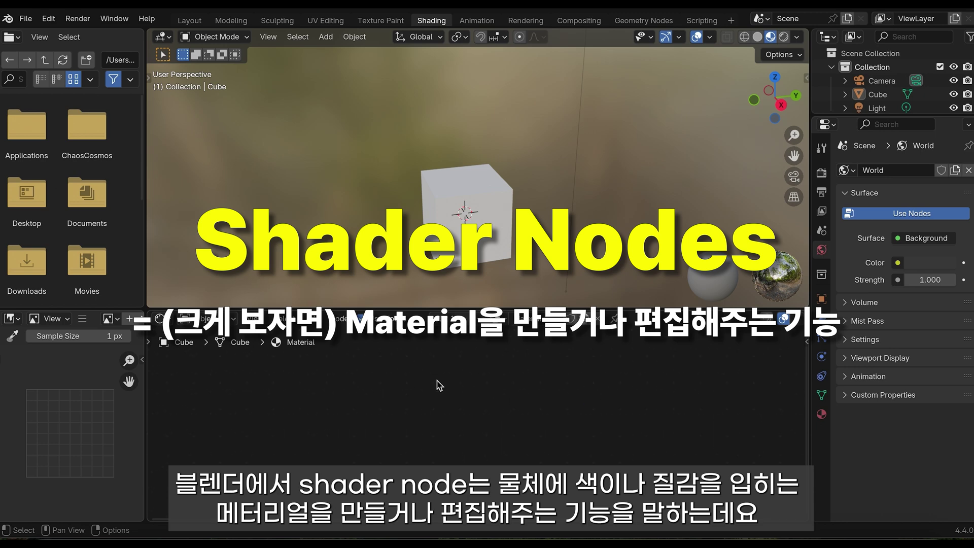
key("shift+a")
left_click(420, 351)
type("mix co")
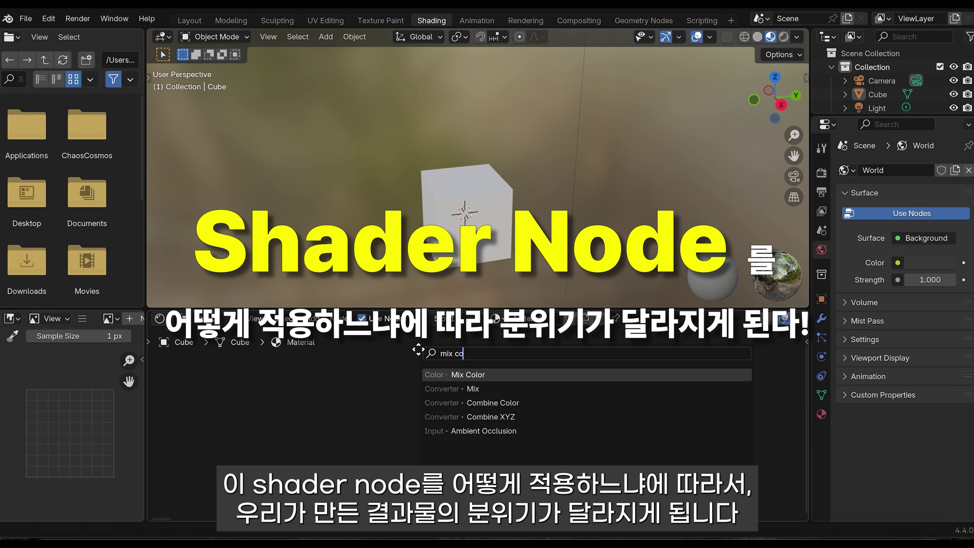
key("Return")
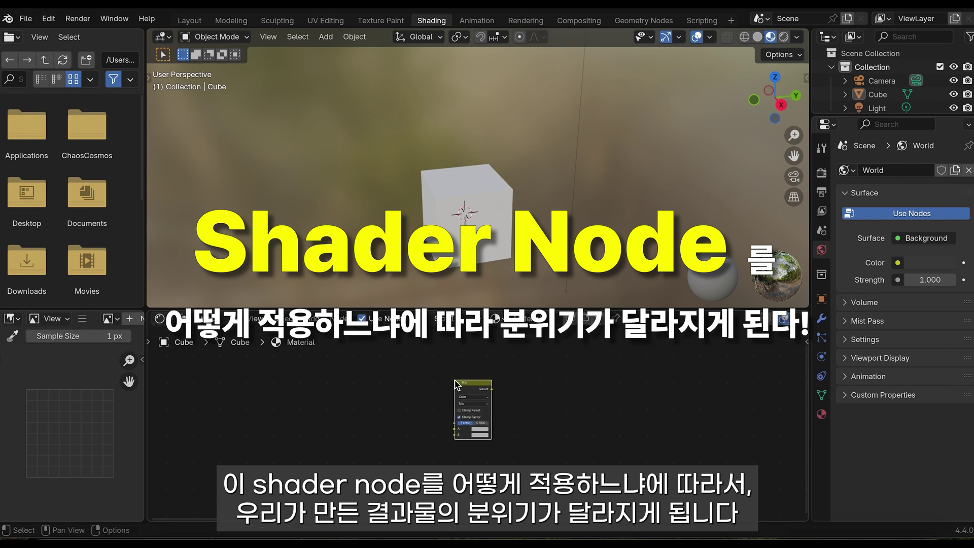
left_click(459, 384)
Enlarge the node editor area and zoom in on the new Mix node.
scroll(492, 406, "up", 1)
scroll(494, 405, "up", 2)
scroll(497, 402, "up", 2)
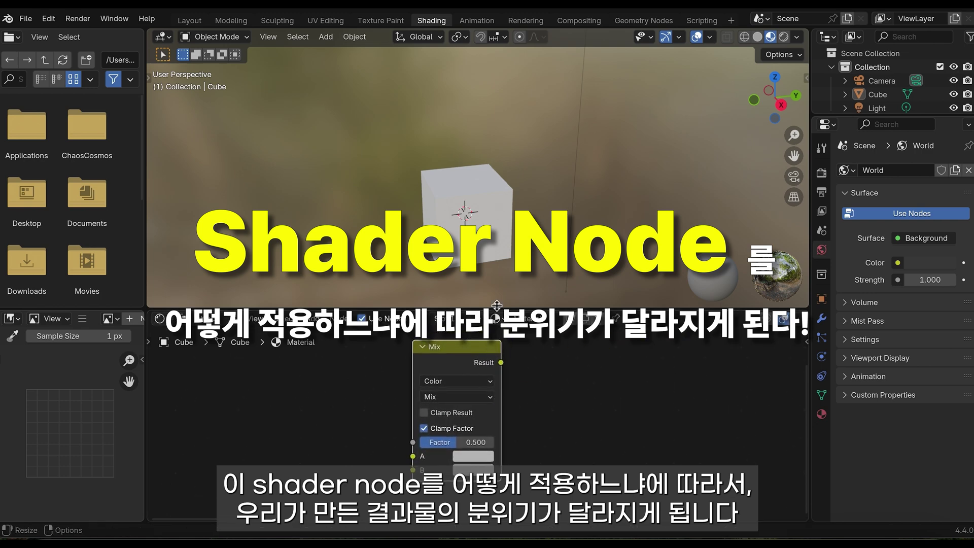
left_click_drag(498, 310, 512, 228)
scroll(523, 339, "up", 1)
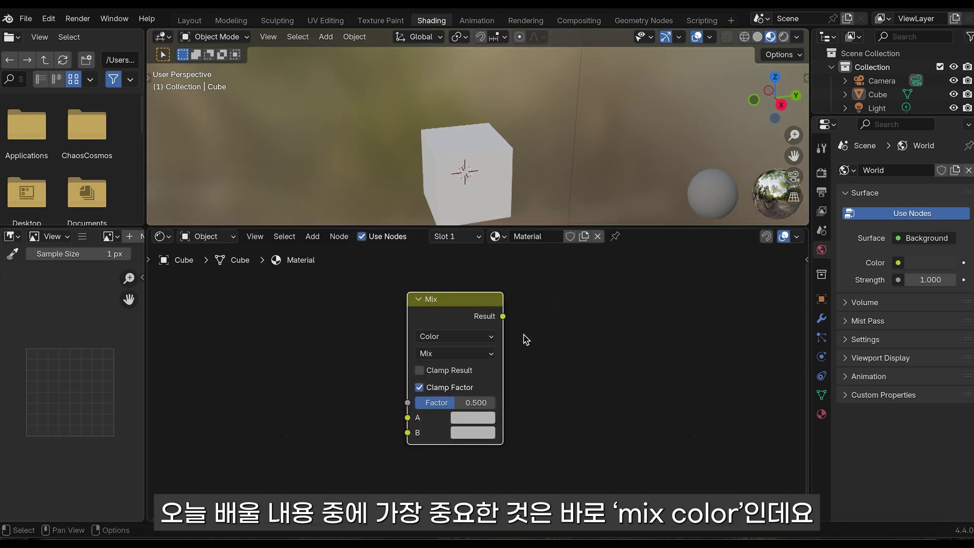
scroll(530, 335, "up", 1)
scroll(546, 340, "up", 1)
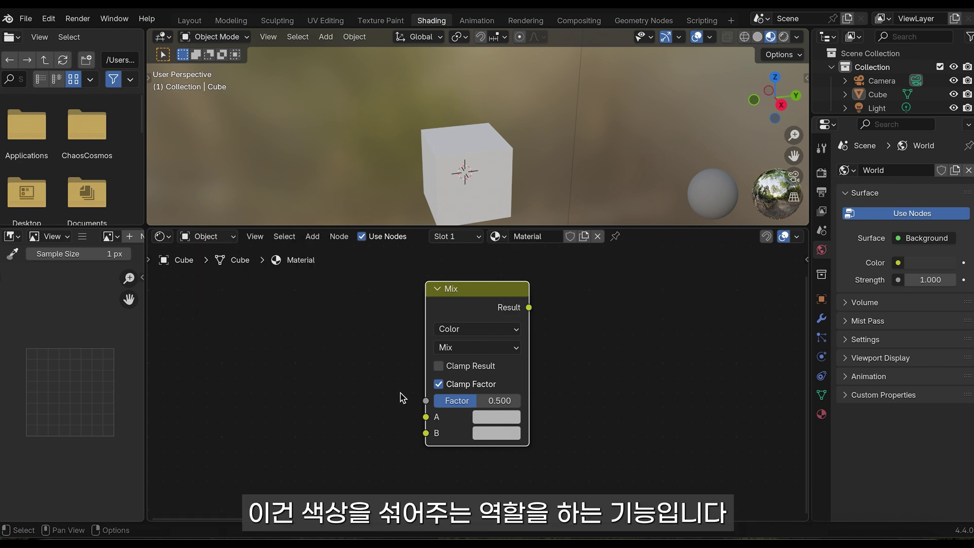
left_click(502, 348)
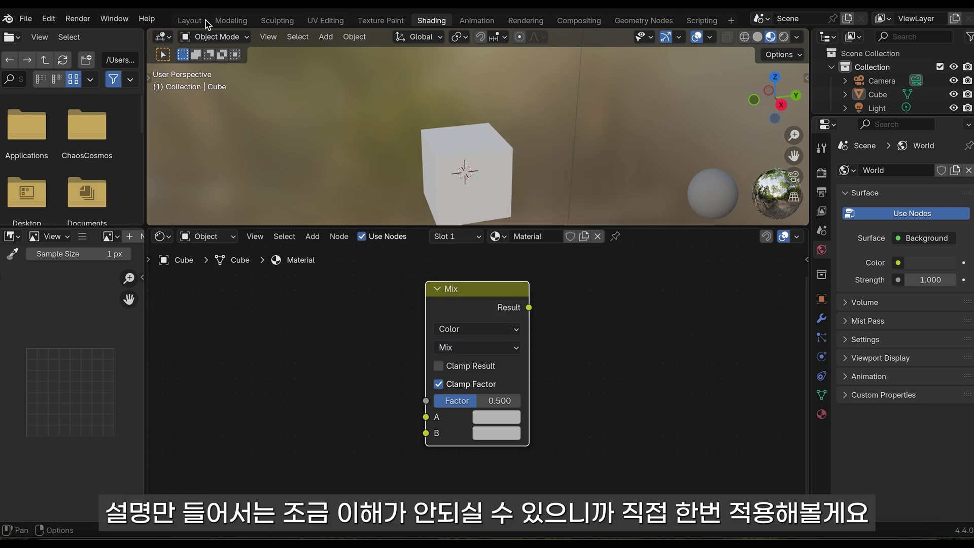
Return to the Layout workspace and delete the default cube.
left_click(202, 21)
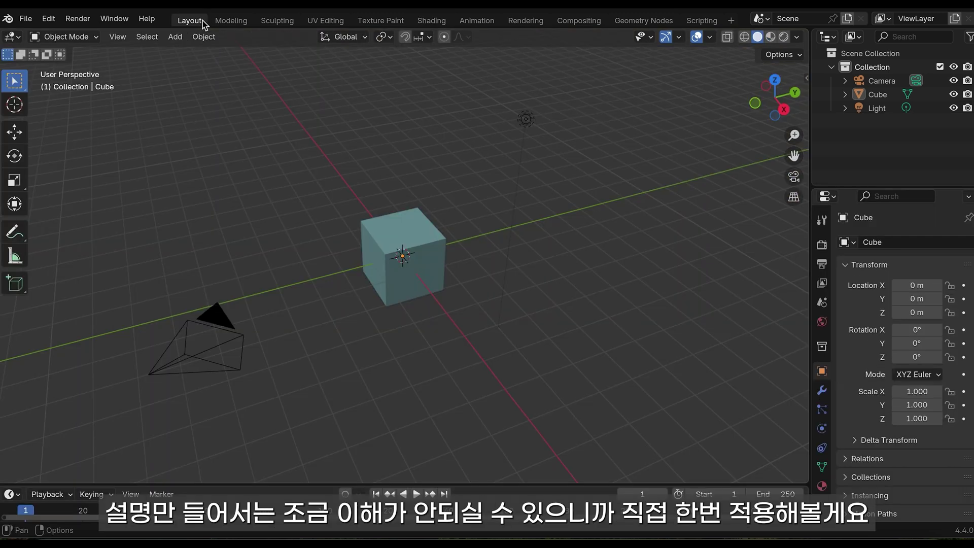
left_click(406, 281)
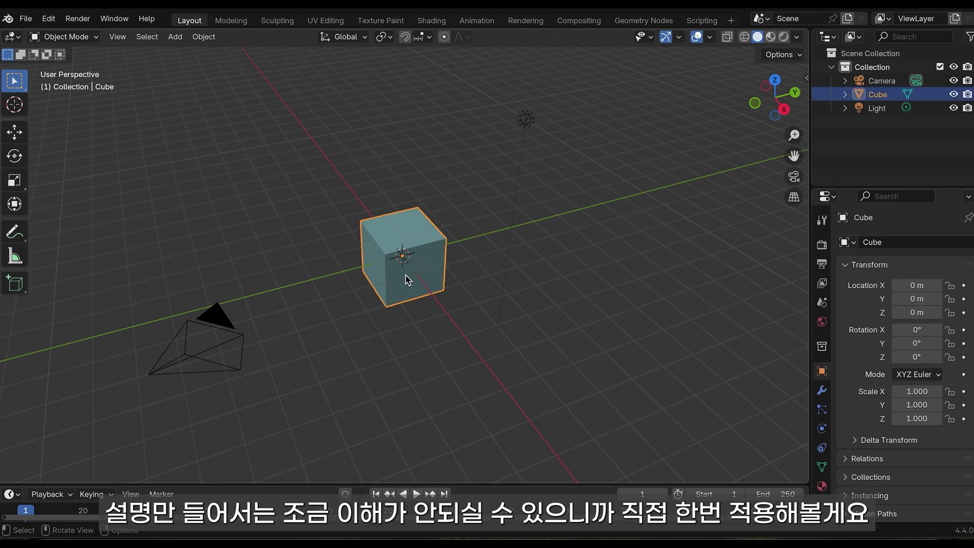
key("x")
left_click(405, 277)
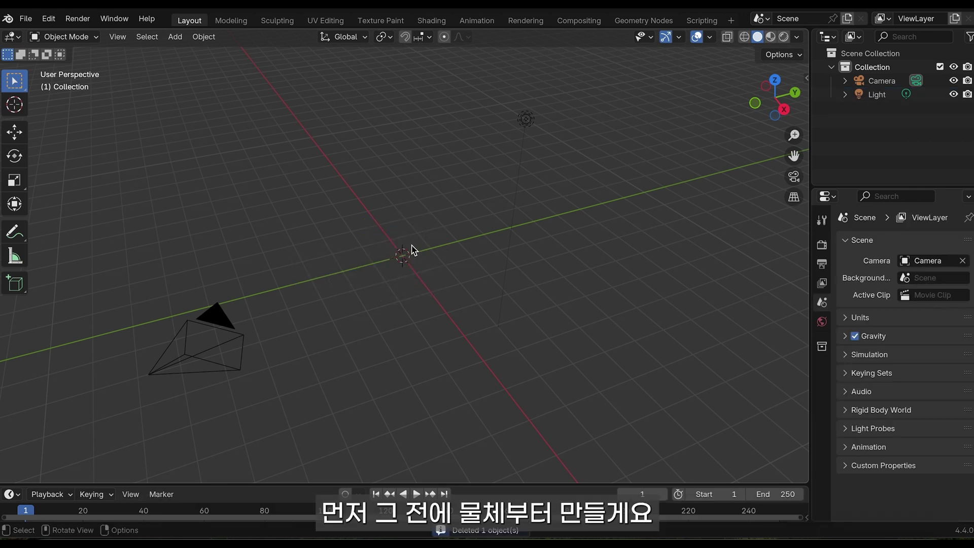
Add a Suzanne monkey head and give it a new material, Material.001.
key("shift+a")
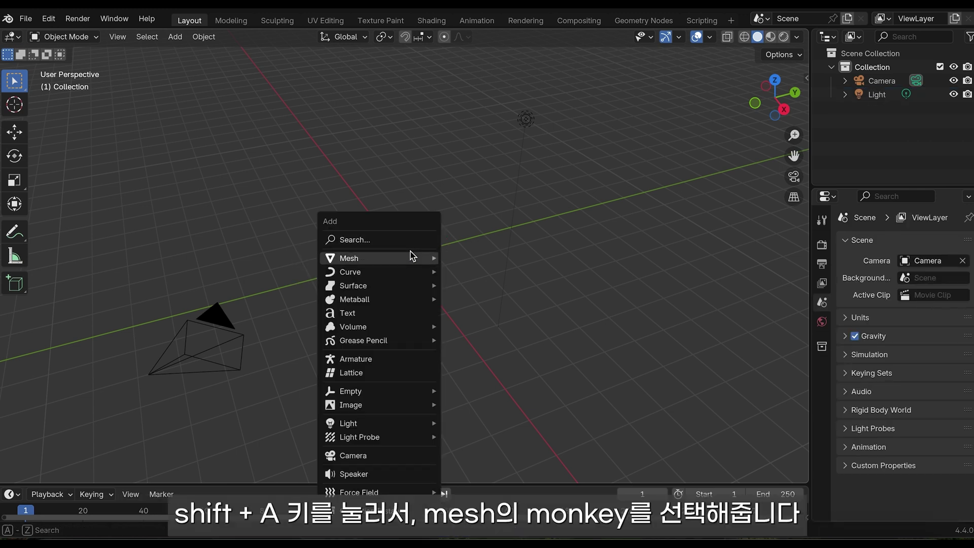
left_click(515, 389)
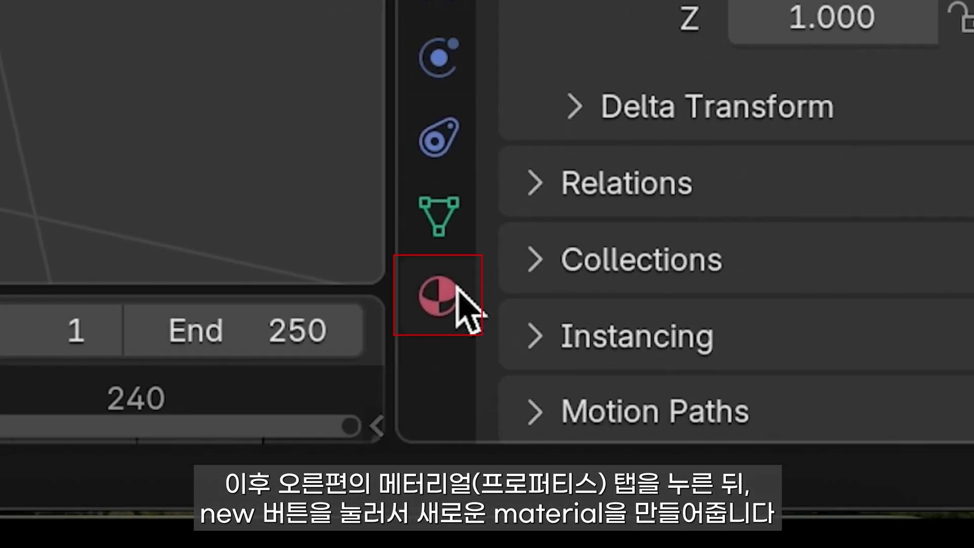
left_click(454, 297)
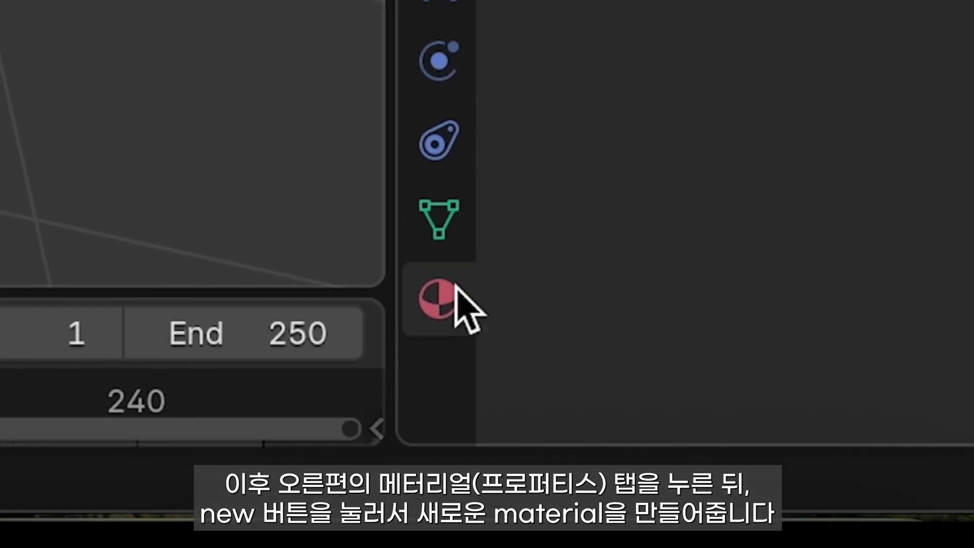
left_click(805, 208)
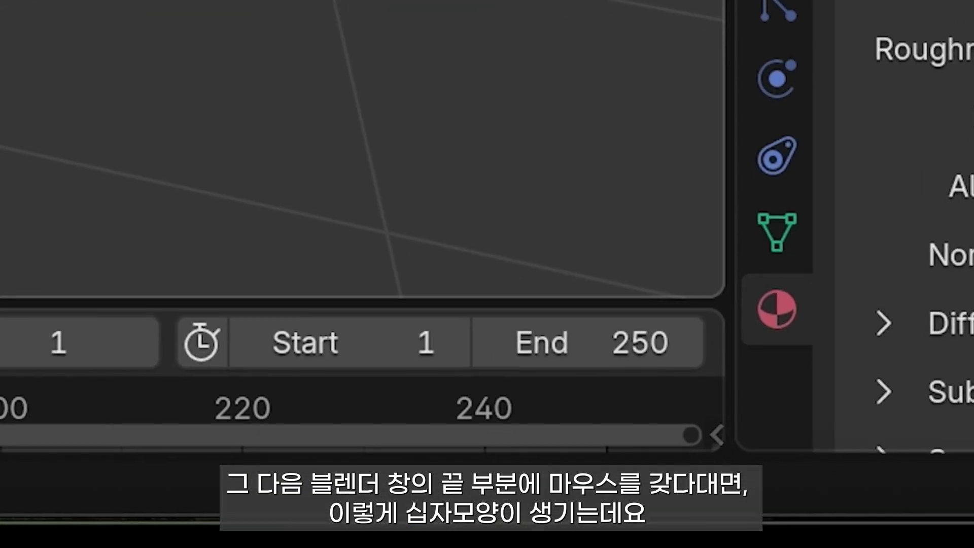
left_click(727, 294)
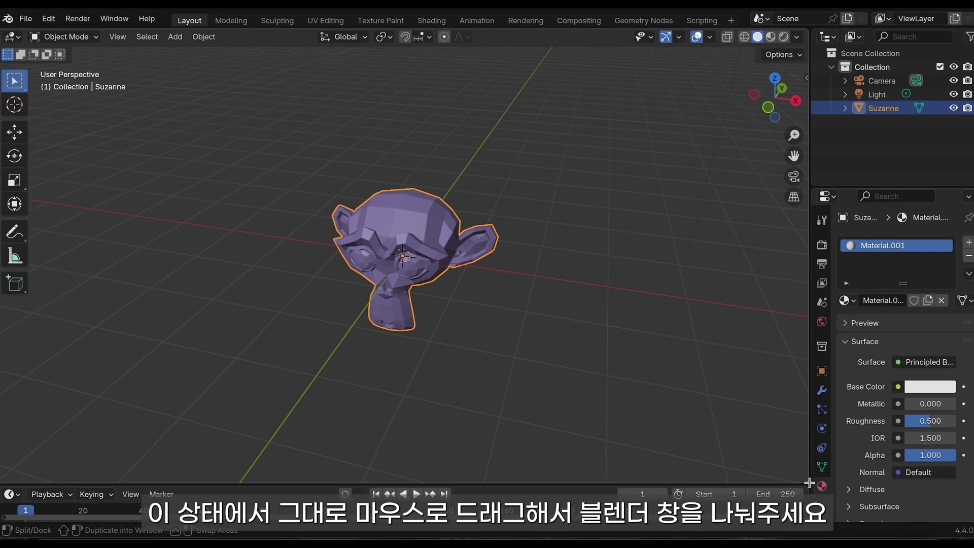
Split the viewport and make the right half a Shader Editor showing Suzanne's material nodes.
left_click_drag(808, 482, 408, 482)
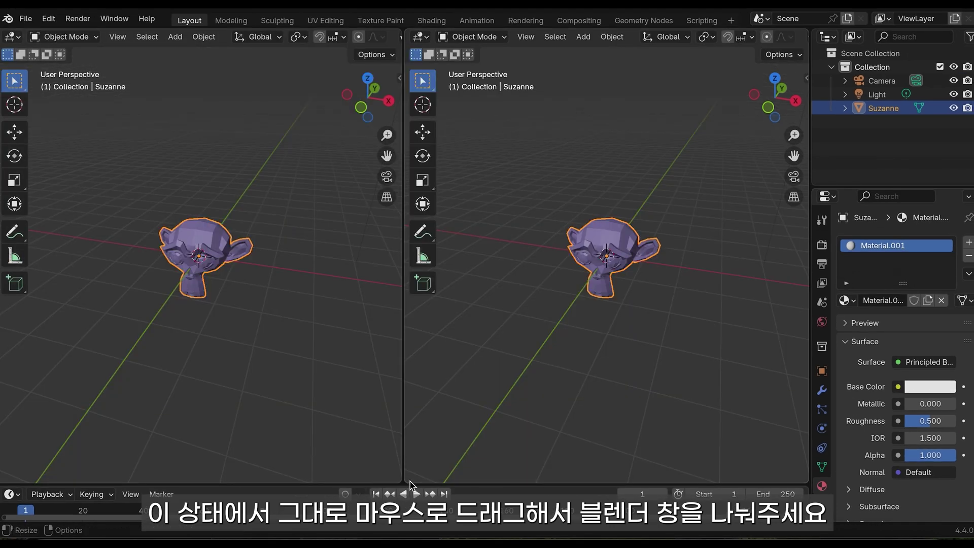
left_click(429, 38)
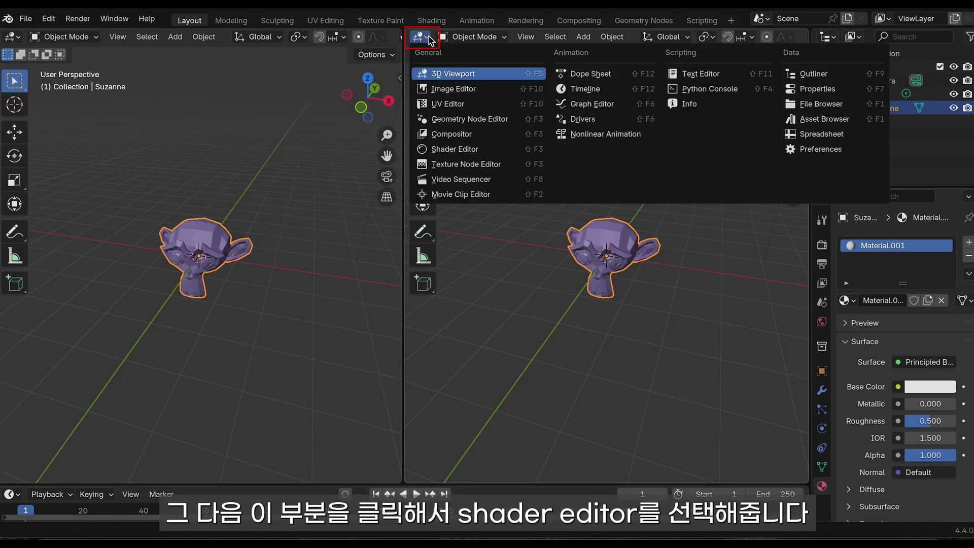
left_click(498, 156)
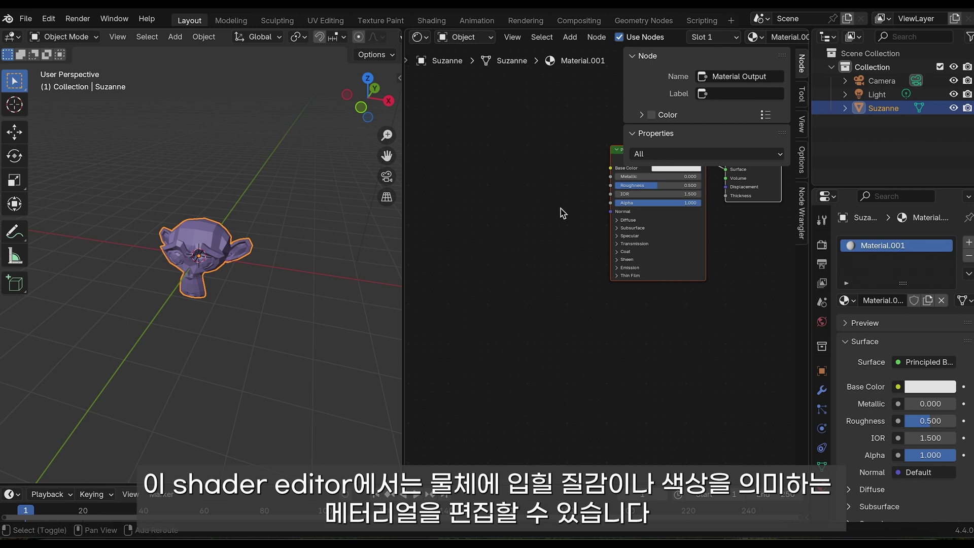
middle_click_drag(539, 228, 452, 283)
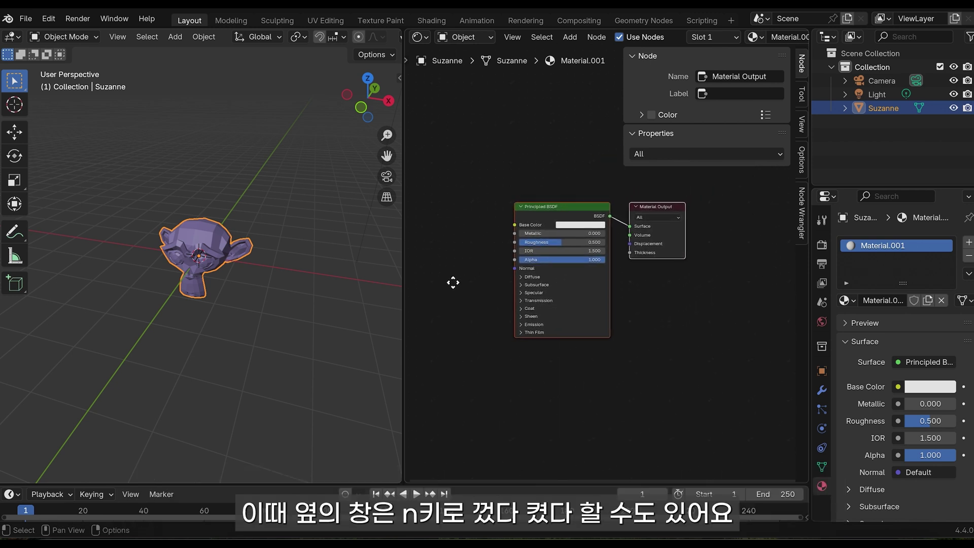
key("n")
key("n")
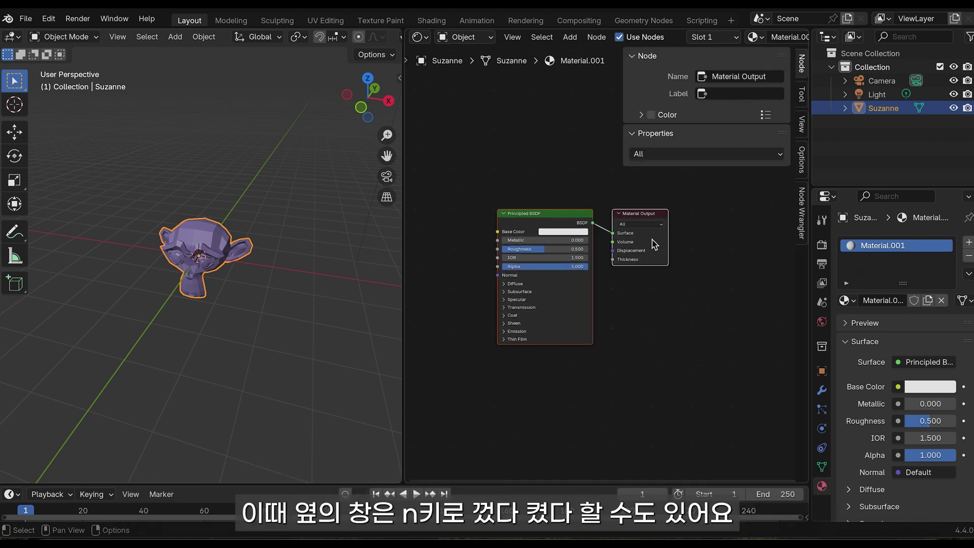
key("n")
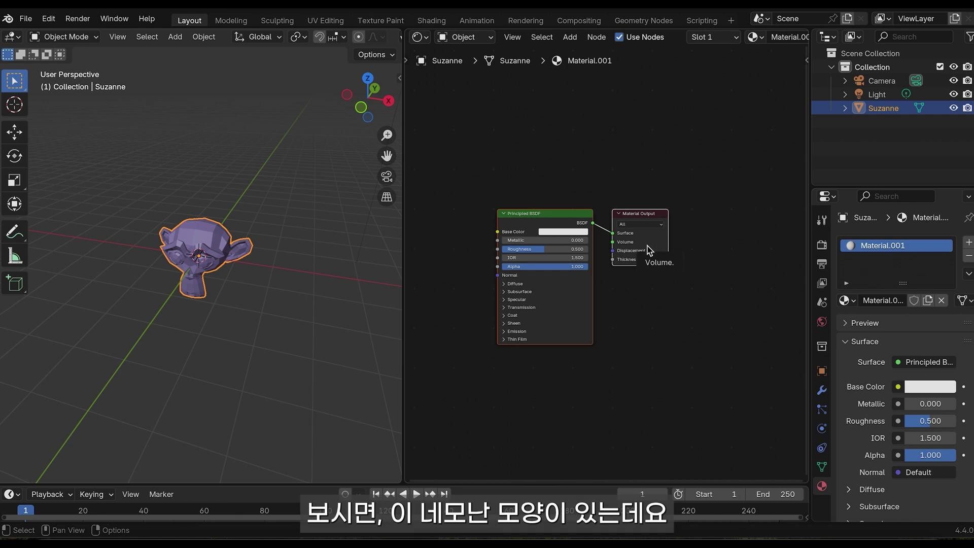
scroll(648, 248, "up", 1)
Reposition the node graph and box-select the Principled BSDF and Noise Texture nodes.
middle_click_drag(640, 251, 670, 236)
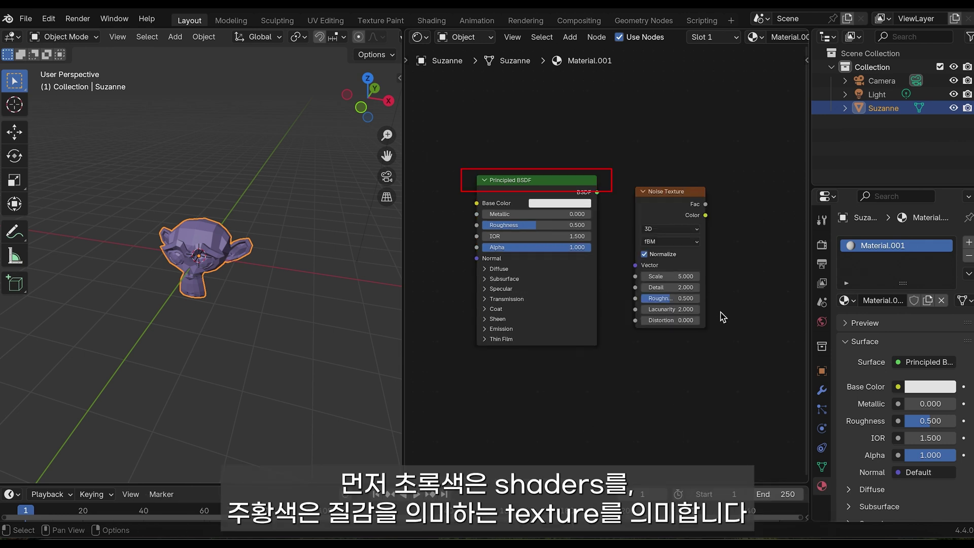
left_click_drag(705, 365, 413, 170)
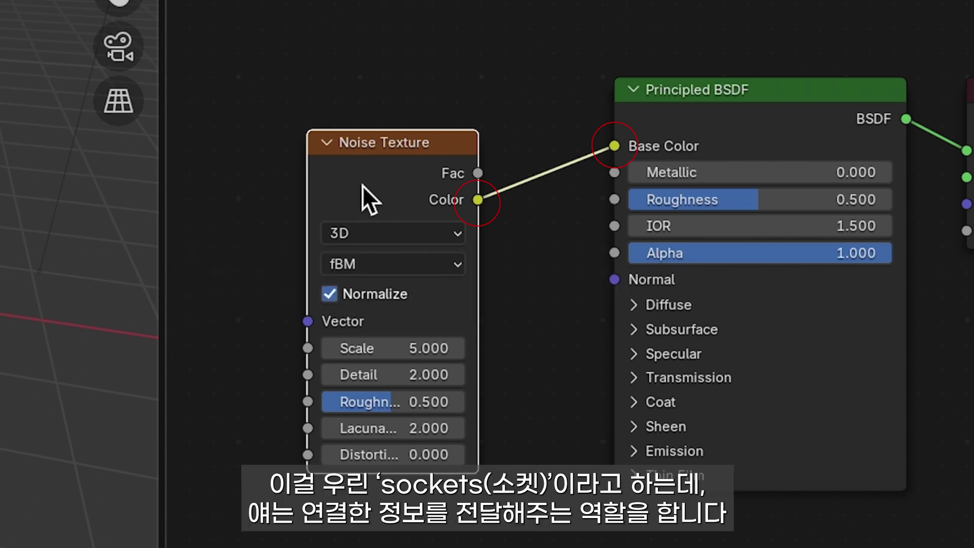
left_click_drag(614, 146, 522, 209)
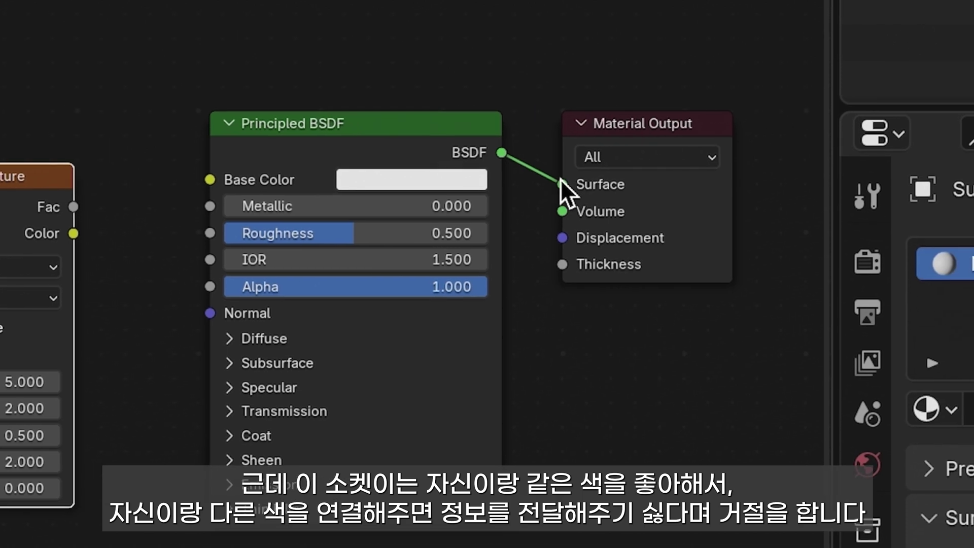
left_click_drag(562, 184, 556, 241)
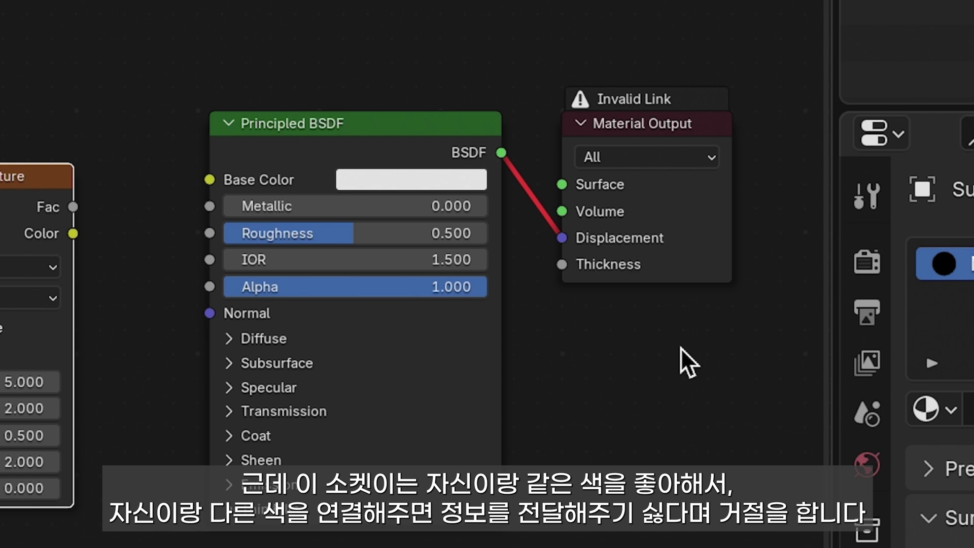
left_click_drag(561, 238, 562, 184)
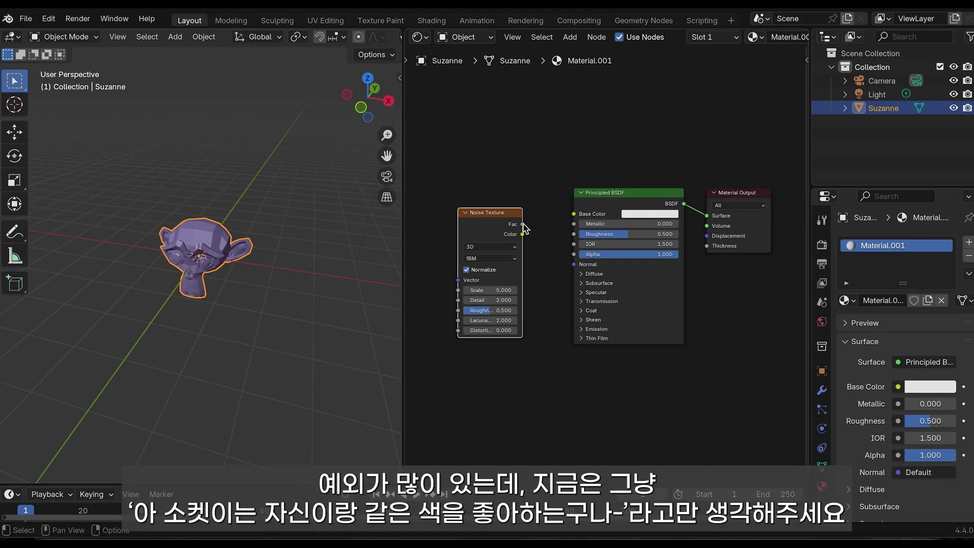
left_click_drag(522, 224, 574, 214)
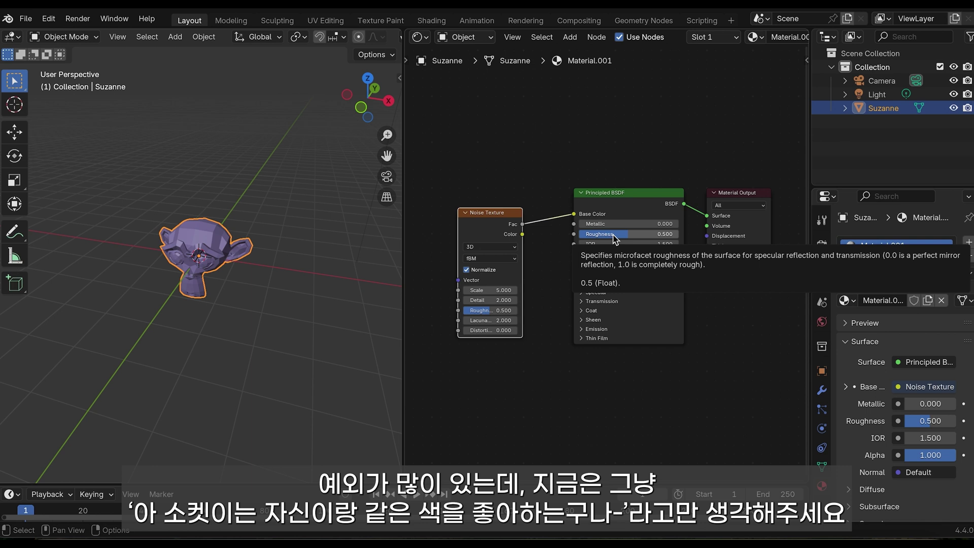
left_click_drag(574, 213, 522, 233)
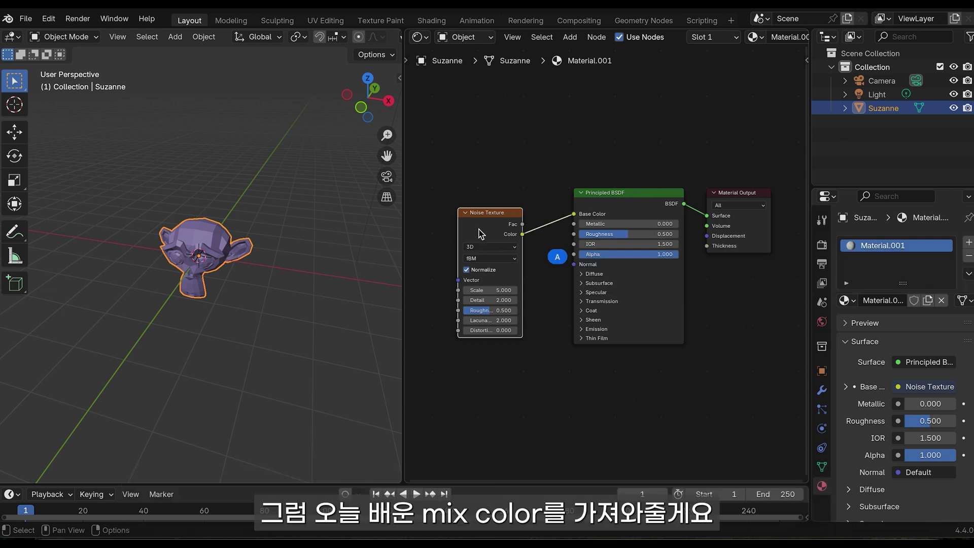
Replace the Noise Texture with a Mix Color node whose Result feeds Base Color.
key("x")
key("shift+a")
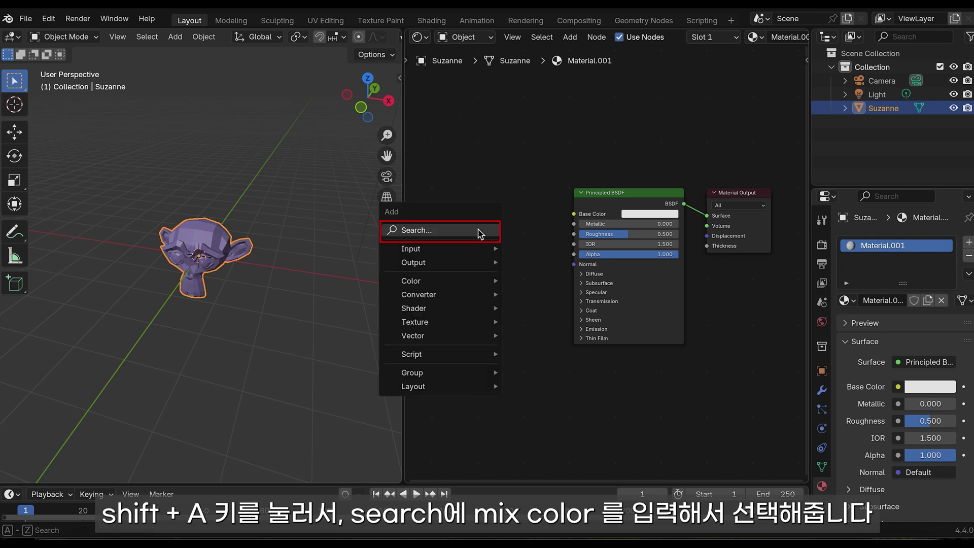
type("mix co")
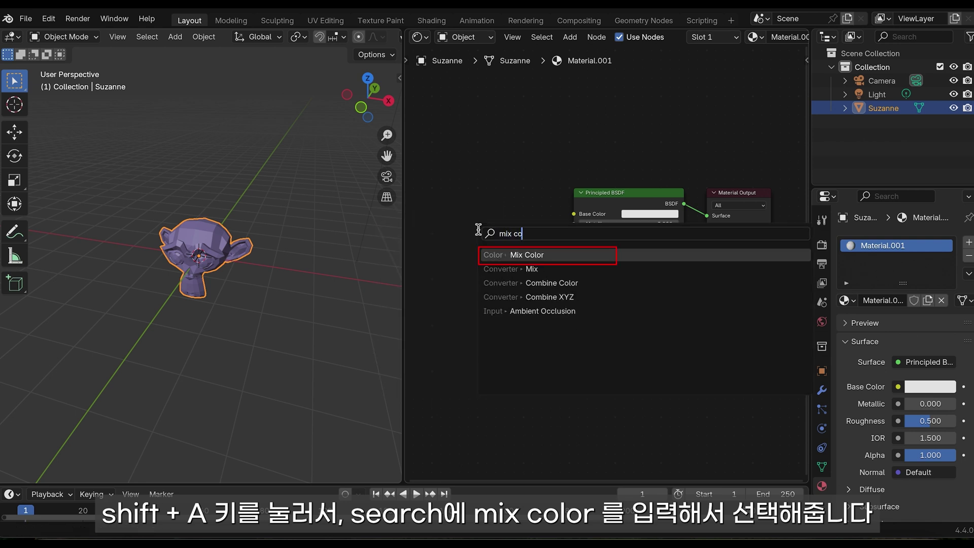
key("Return")
left_click(513, 225)
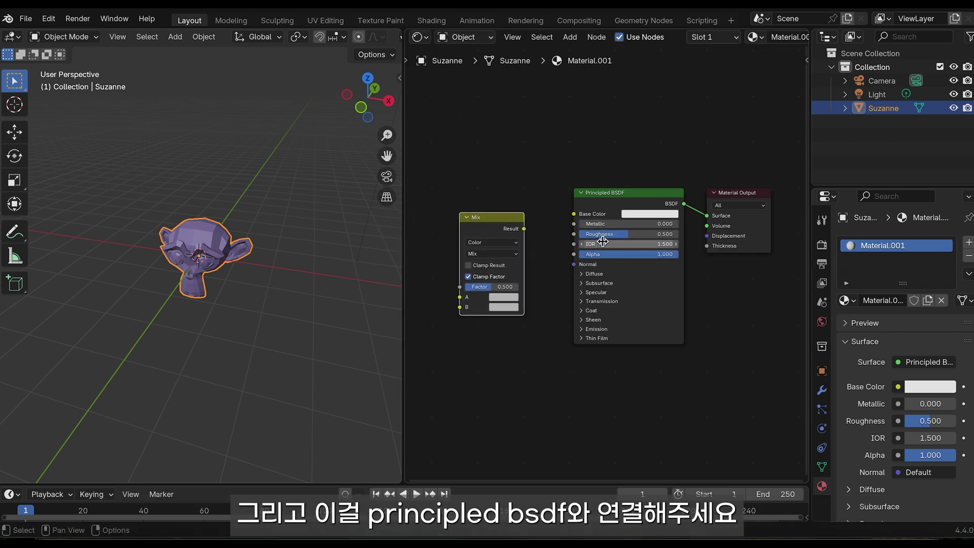
left_click_drag(523, 229, 572, 218)
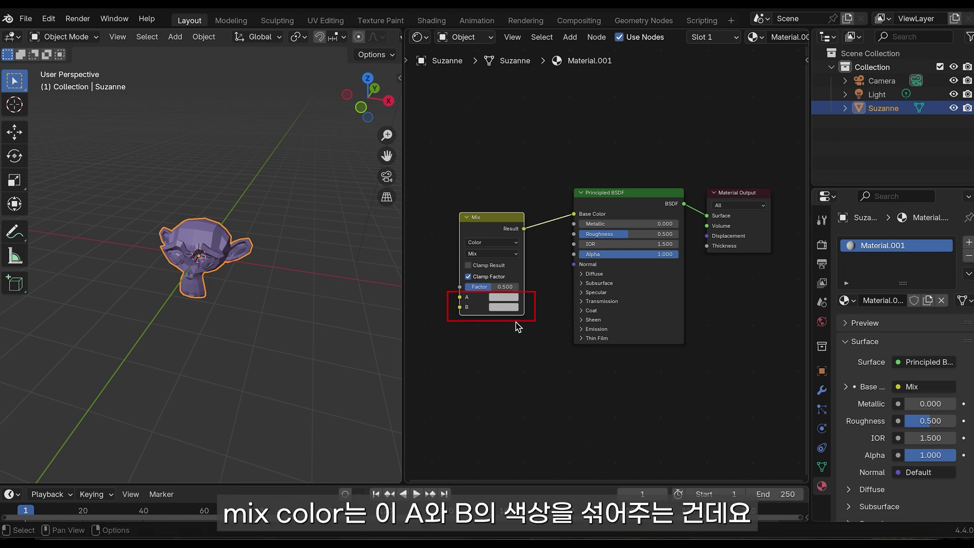
Set the Mix node's input A to red and input B to blue.
left_click(505, 297)
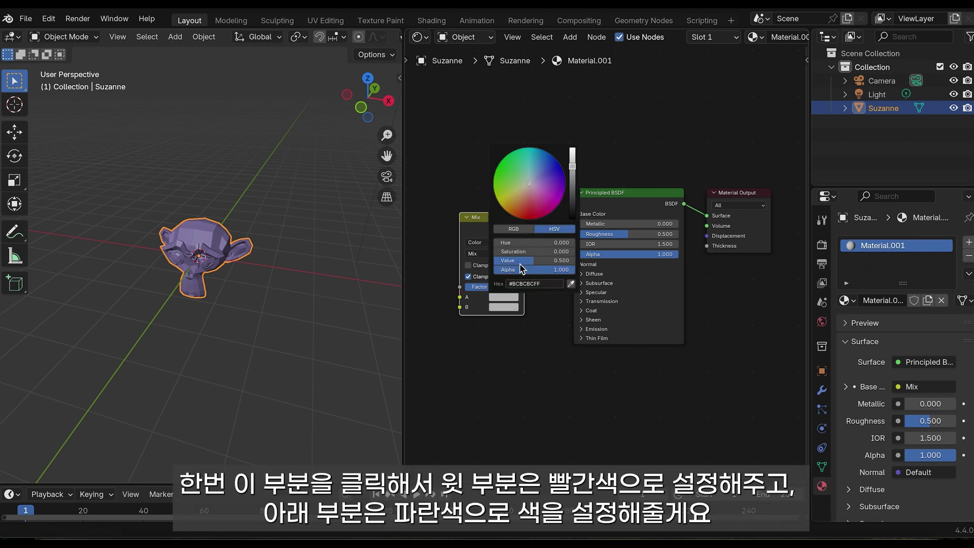
left_click(532, 212)
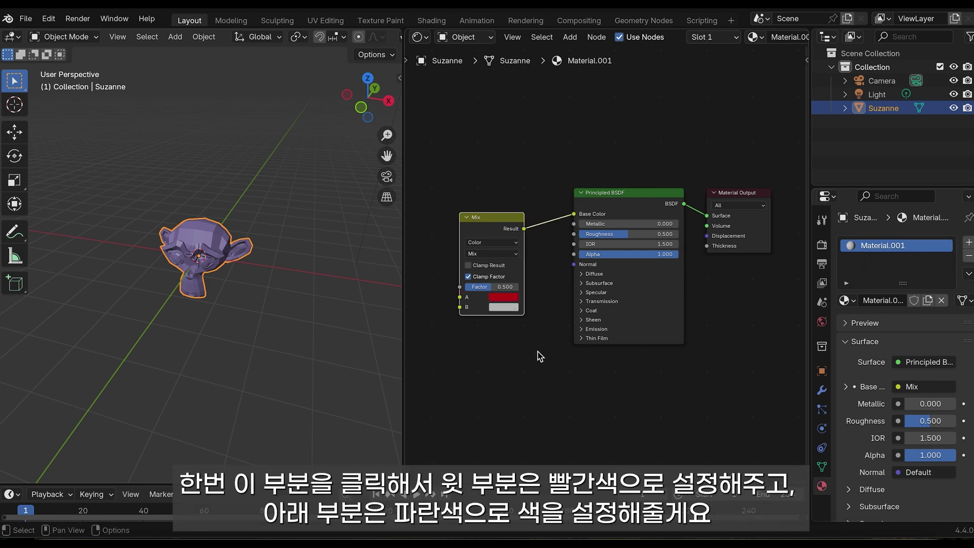
left_click(504, 307)
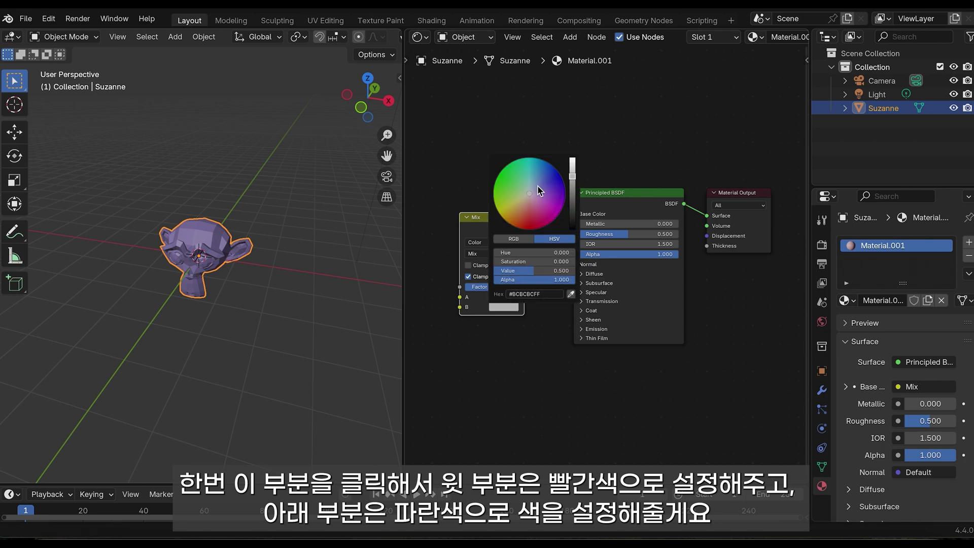
left_click(549, 163)
Switch the viewport to Rendered shading to show Suzanne in purple.
key("z")
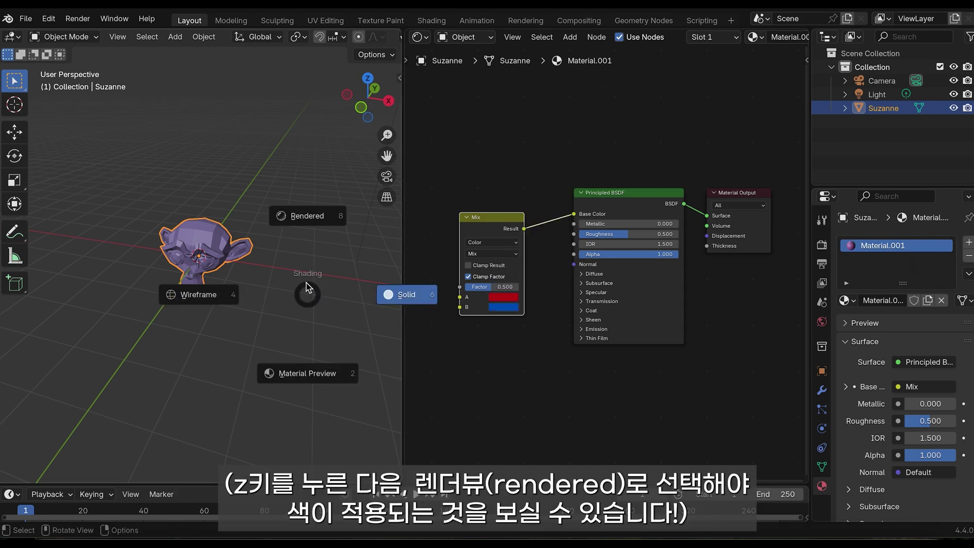
left_click(304, 215)
scroll(244, 382, "up", 5)
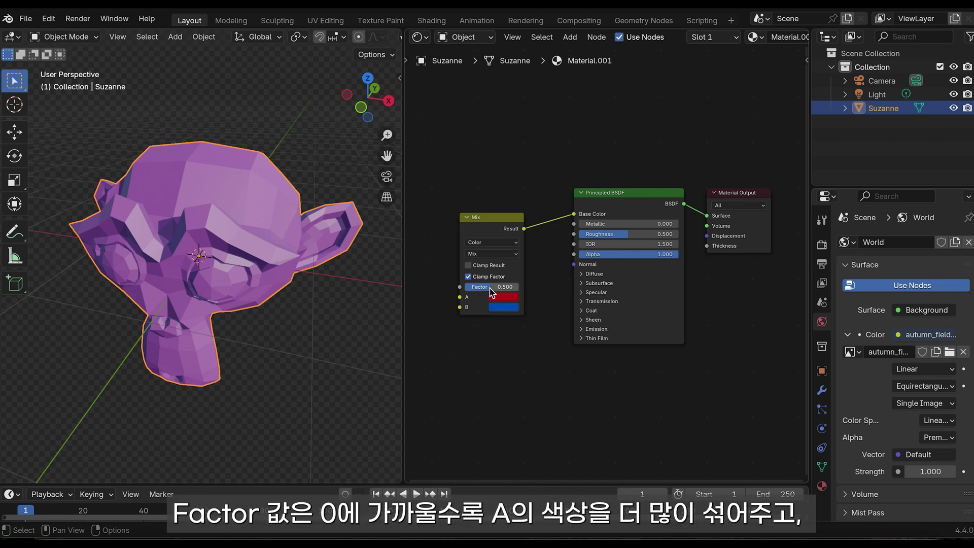
mouse_move(502, 287)
left_mouse_down()
mouse_move(466, 291)
mouse_move(519, 291)
left_mouse_up()
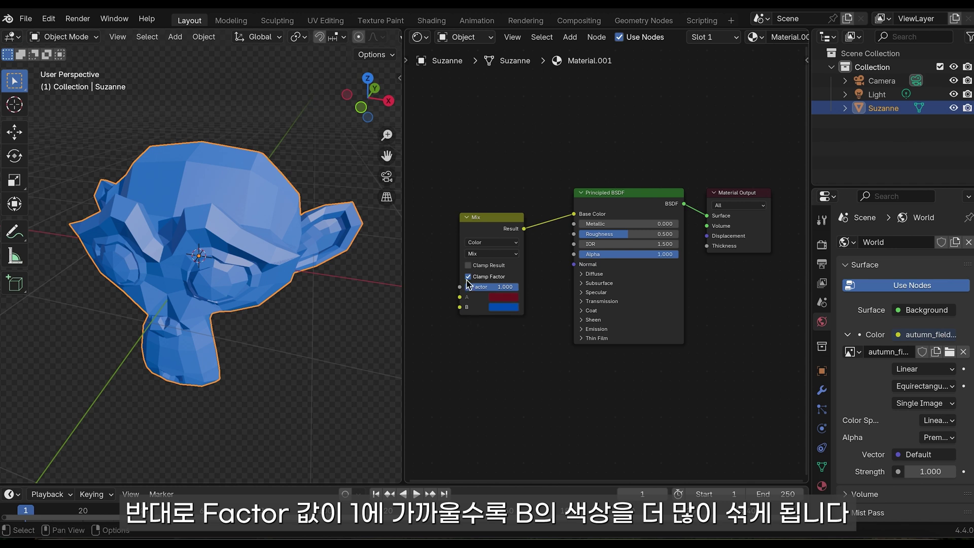
key("ctrl+z")
key("ctrl+z")
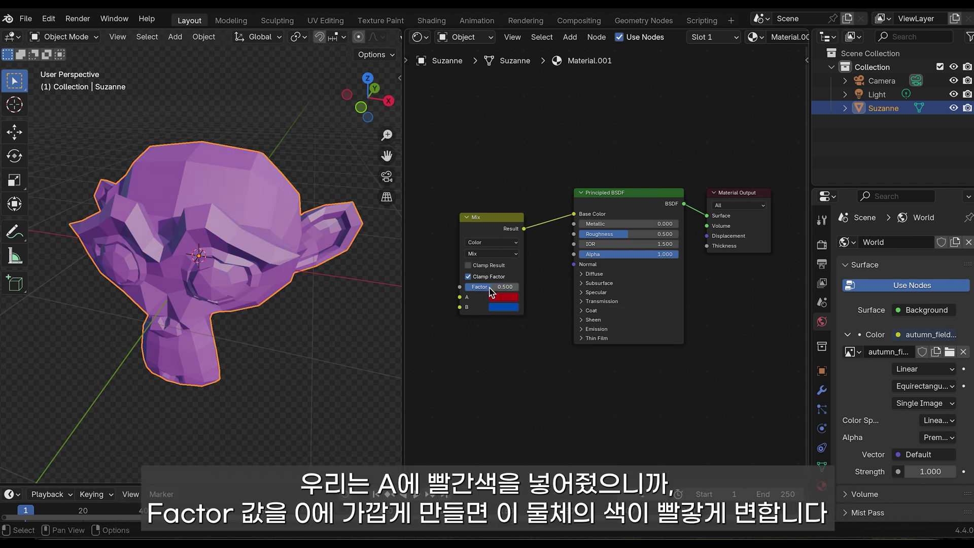
left_click_drag(490, 287, 461, 287)
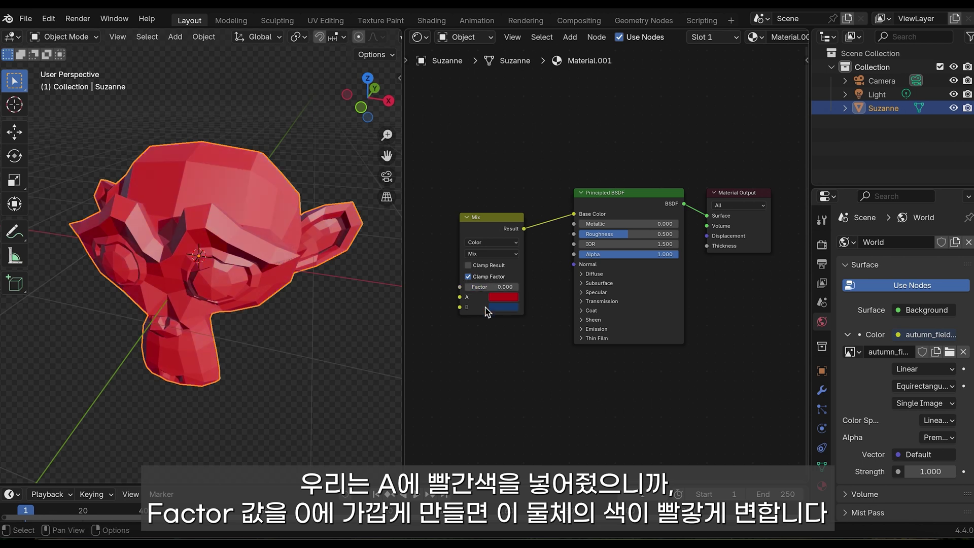
key("ctrl+z")
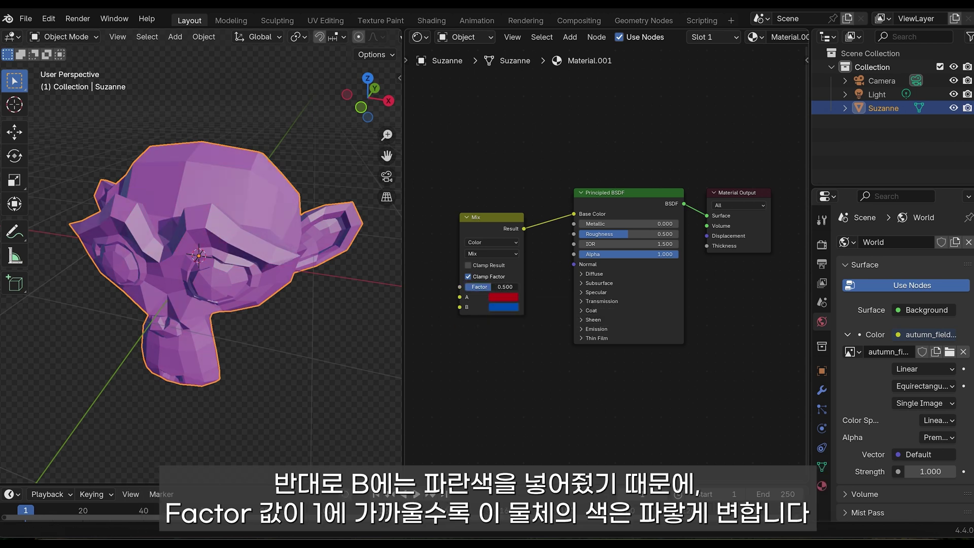
left_click_drag(491, 287, 517, 286)
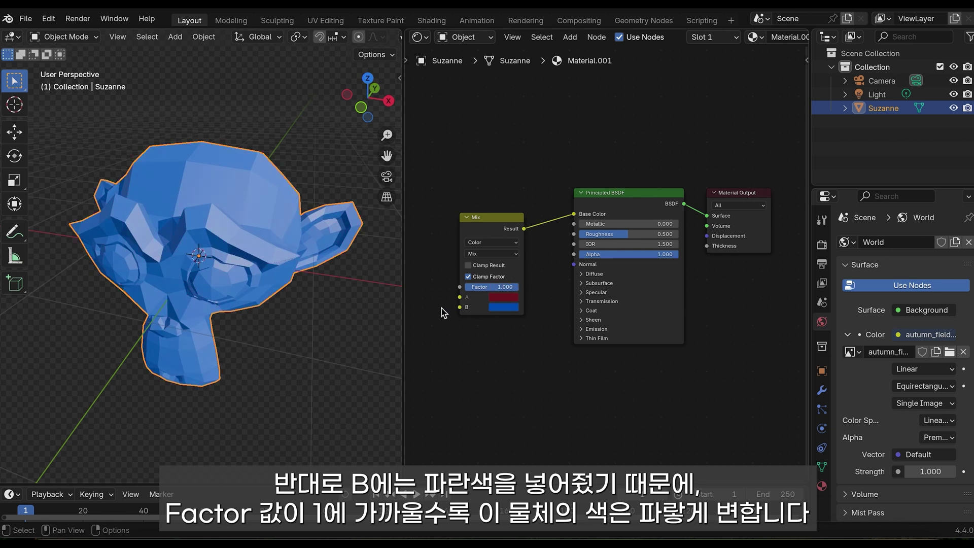
key("ctrl+z")
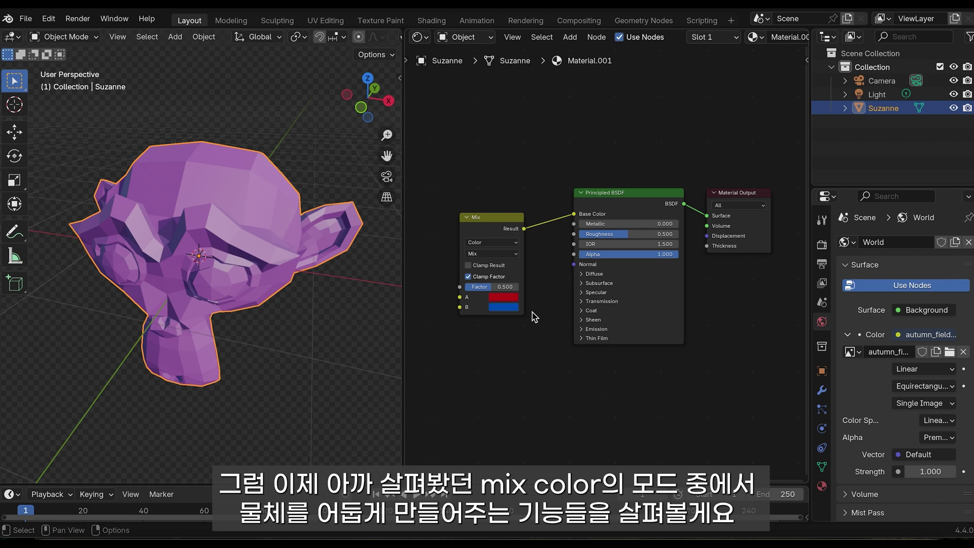
Set the Mix blending mode to Darken with Factor raised to 1.000.
left_click(515, 255)
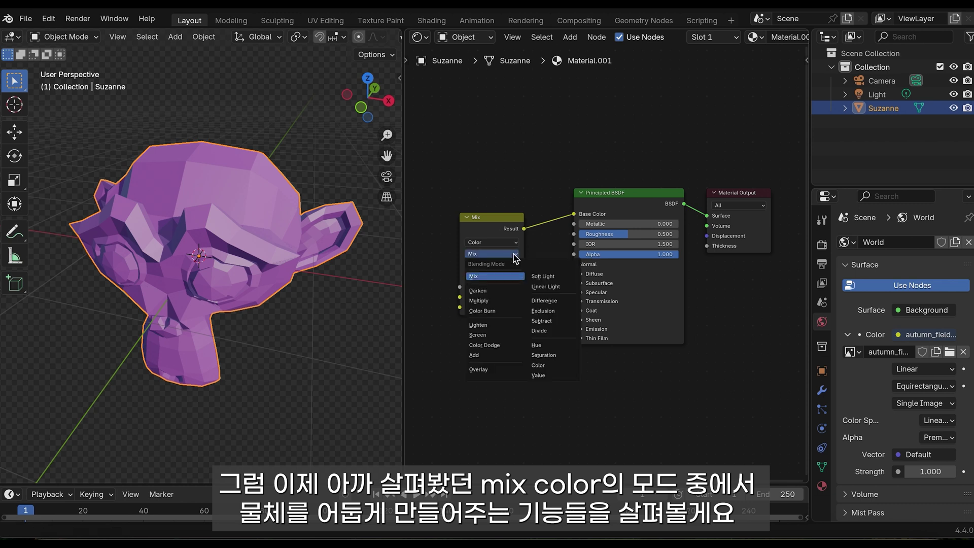
left_click(515, 256)
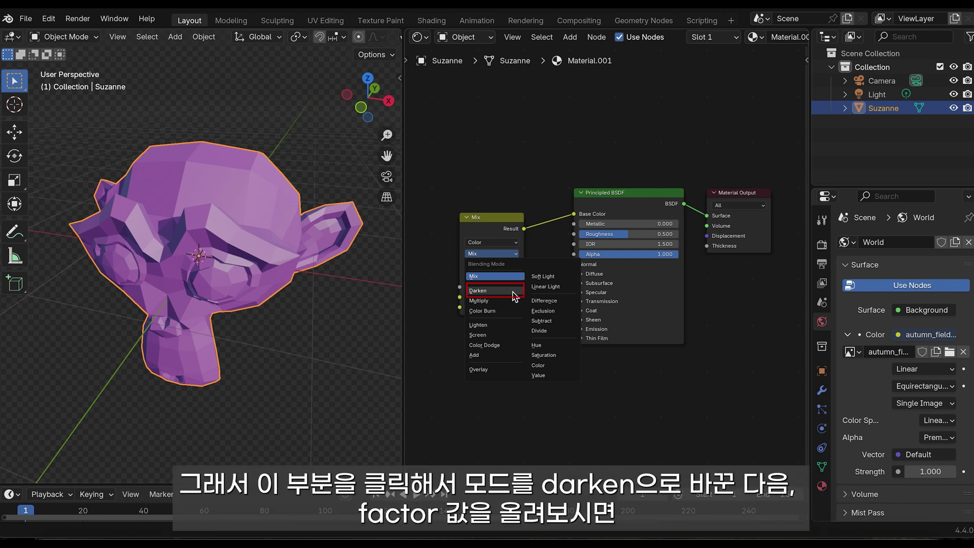
left_click(515, 293)
left_click_drag(491, 289, 522, 289)
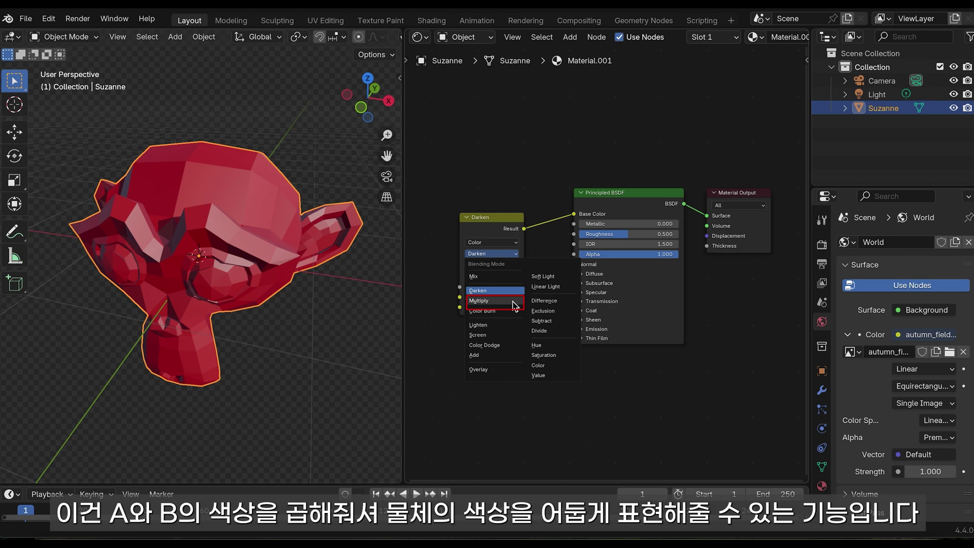
Try Multiply at Factor 1.000, then Color Burn at Factor 1.000.
left_click(515, 305)
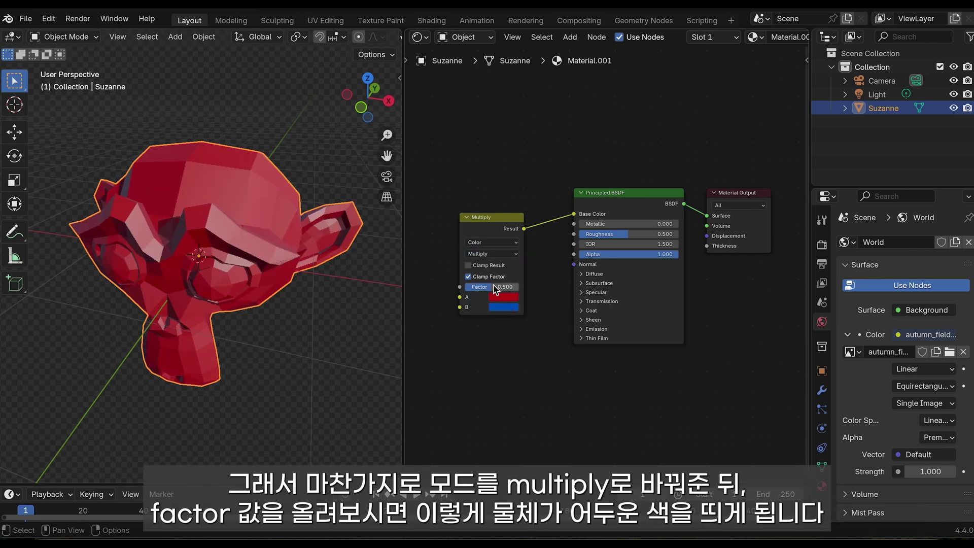
left_click_drag(495, 289, 518, 289)
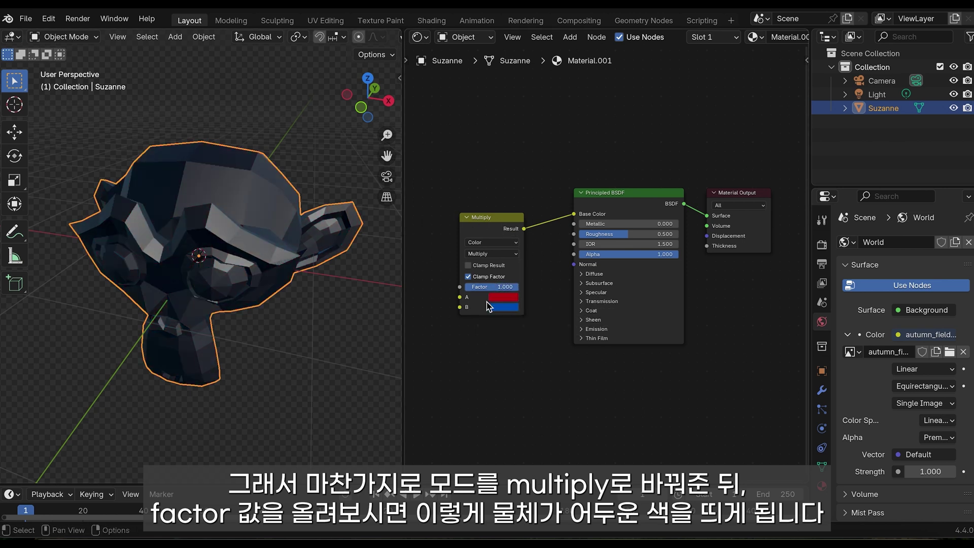
left_click(511, 254)
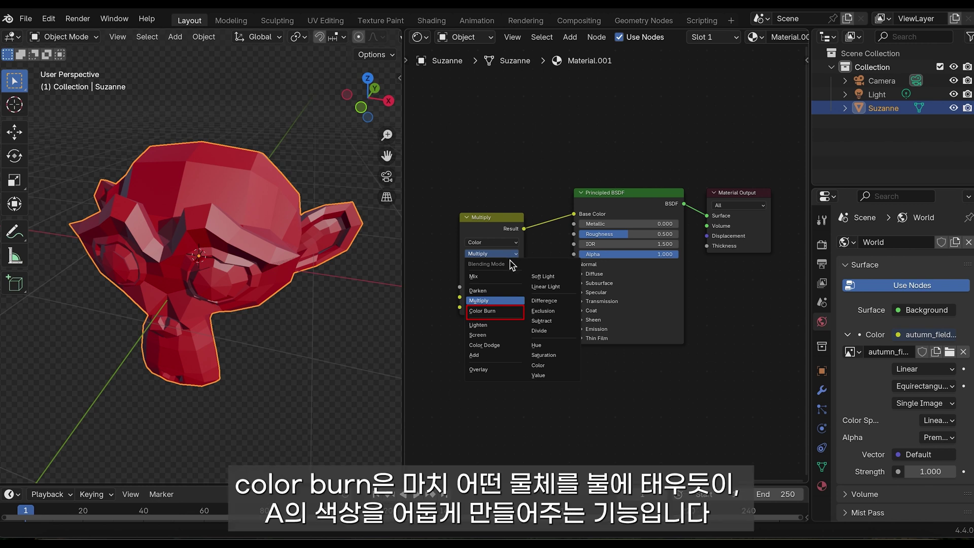
left_click(511, 316)
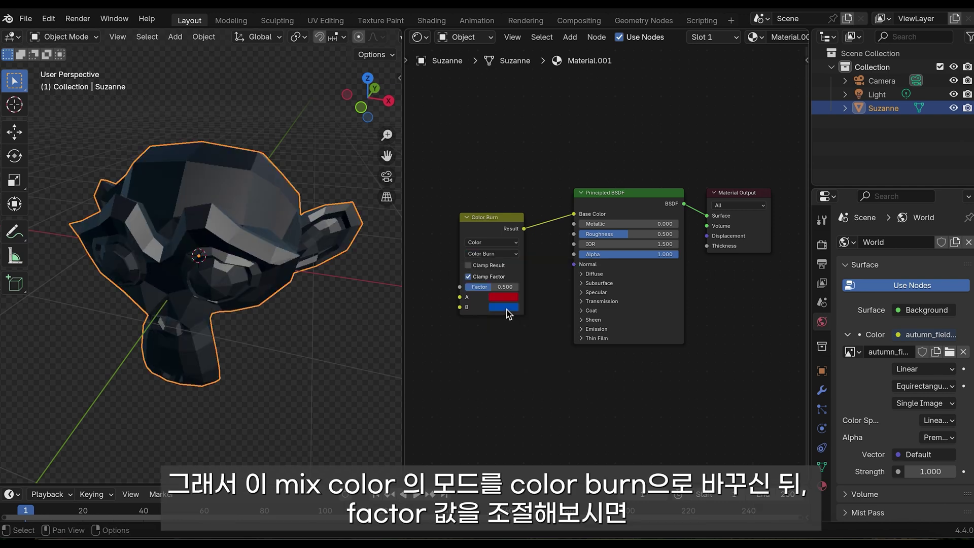
left_click_drag(491, 289, 521, 292)
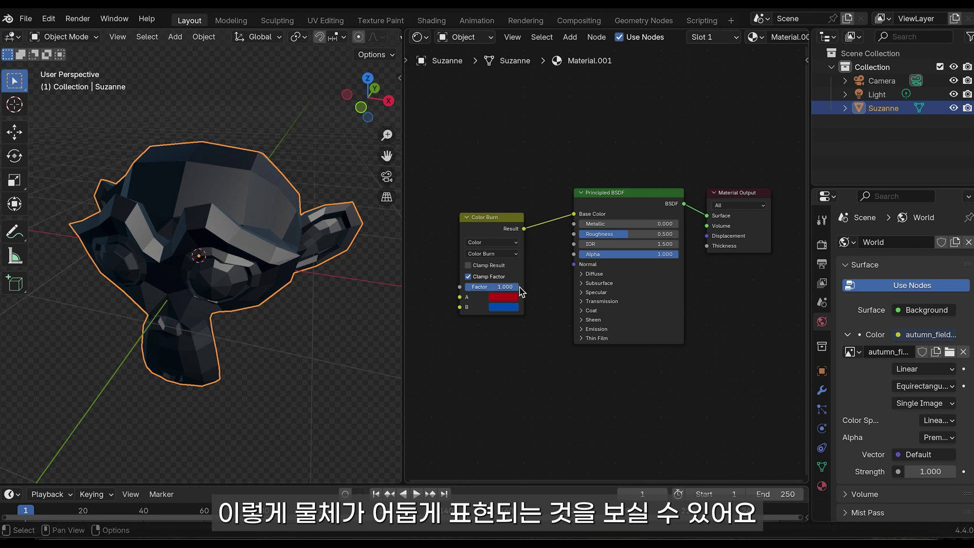
left_click(510, 255)
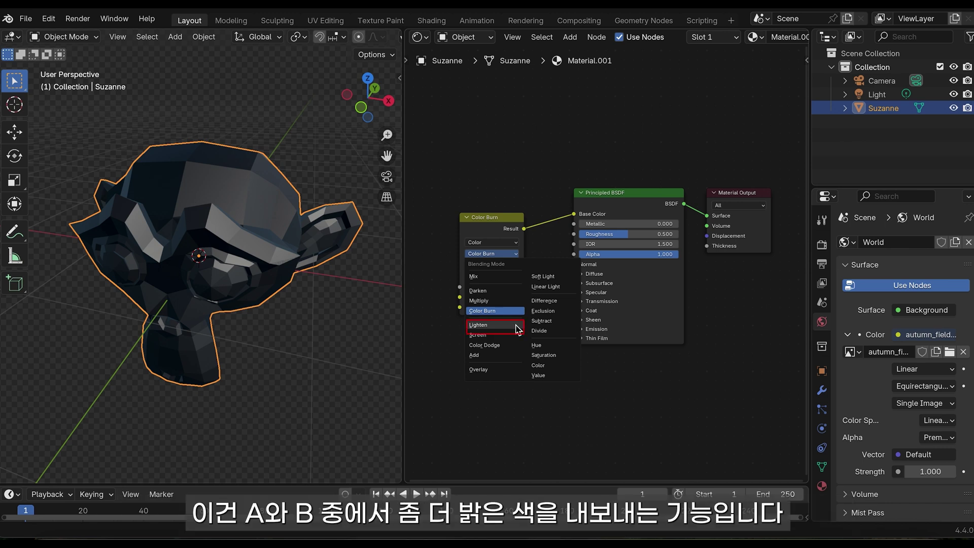
Switch to Lighten blending with white A and black B, then adjust the Factor.
left_click(517, 329)
left_click(504, 296)
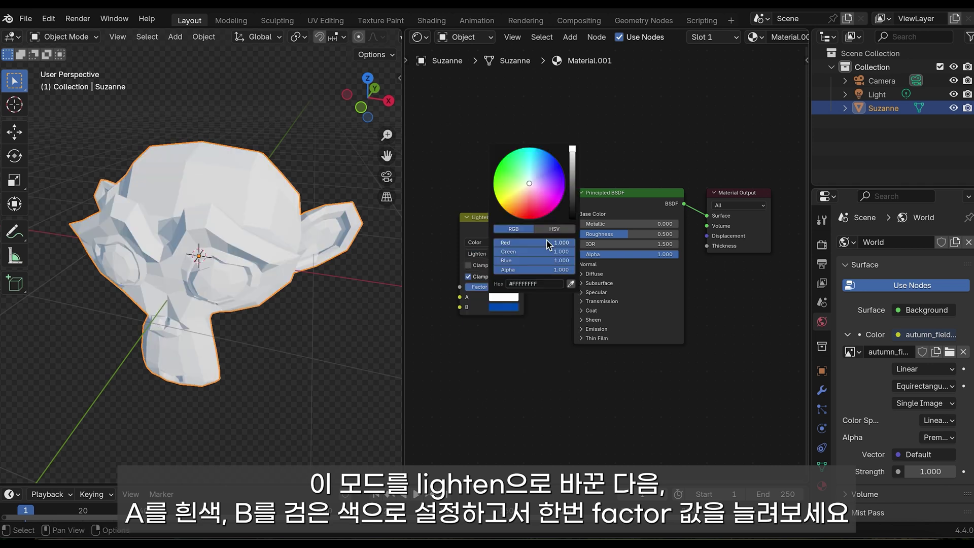
left_click(504, 307)
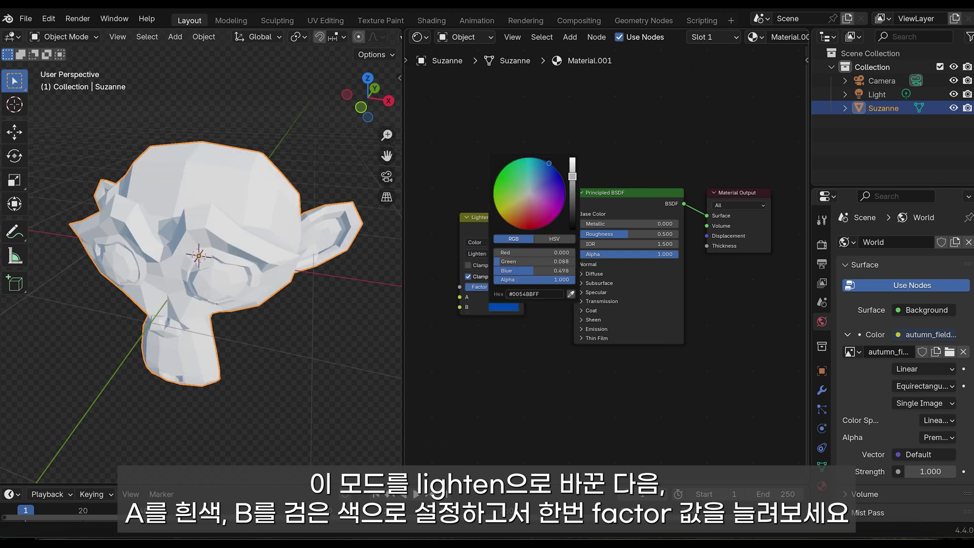
left_click_drag(570, 167, 569, 253)
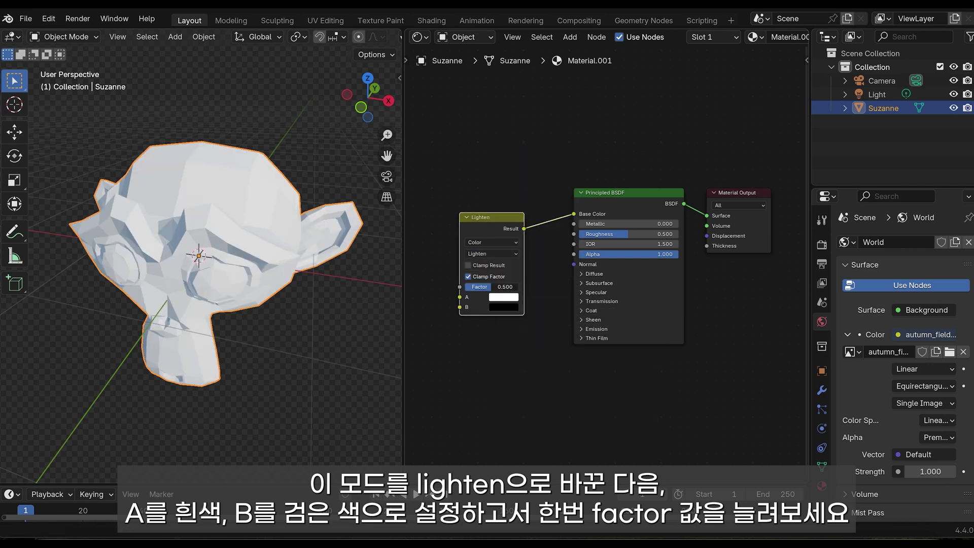
left_click_drag(491, 290, 517, 290)
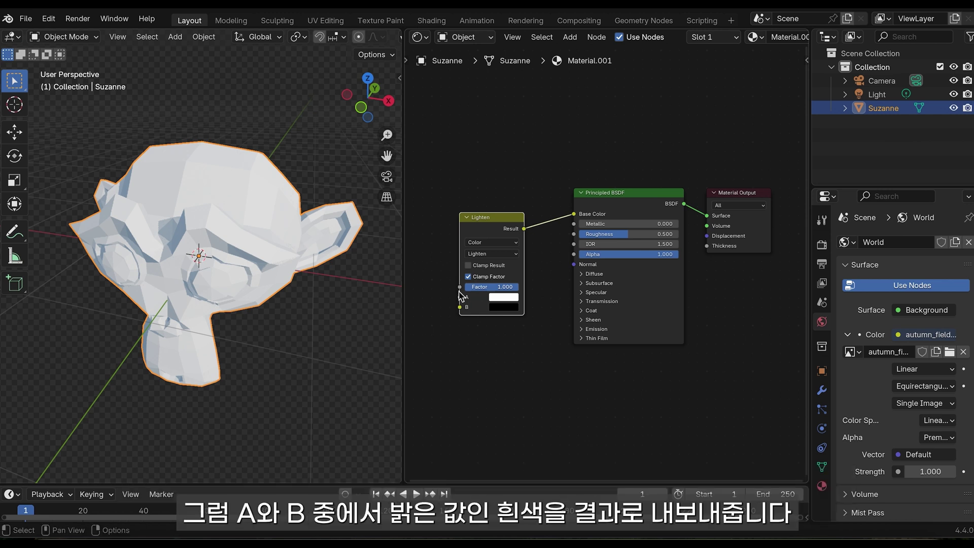
mouse_move(514, 290)
left_mouse_down()
mouse_move(464, 290)
mouse_move(543, 285)
left_mouse_up()
right_click(542, 285)
left_click(492, 253)
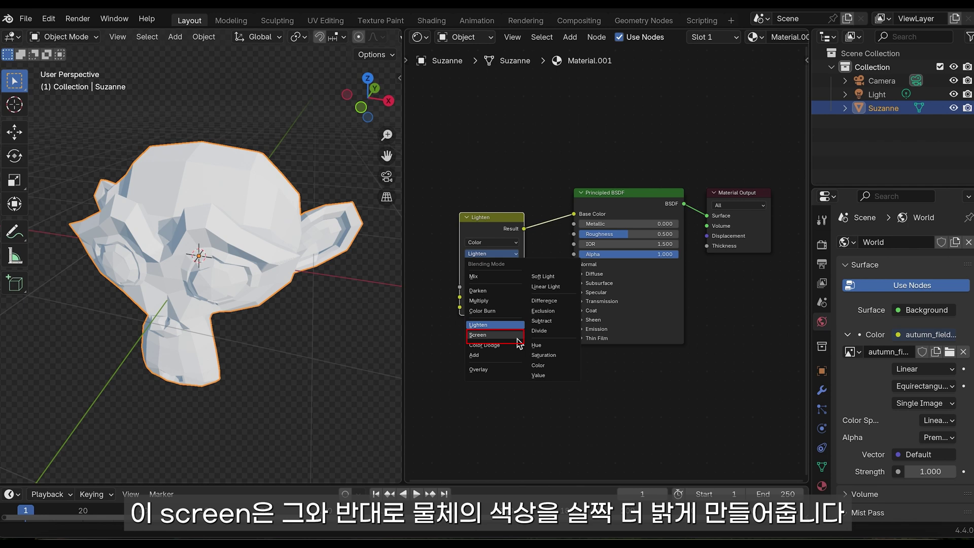
Set Screen blending with A red, B green and Factor near 1.000.
left_click(517, 336)
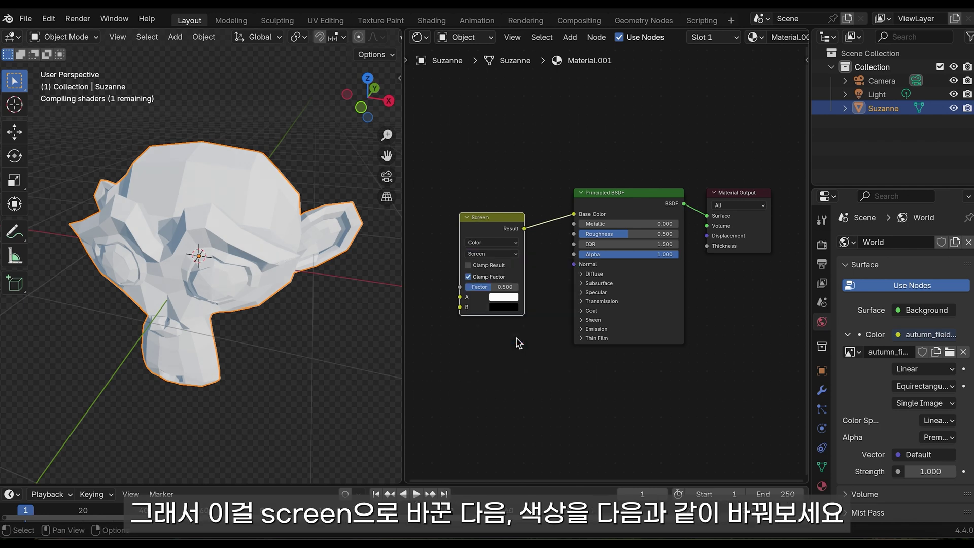
left_click(503, 297)
left_click(504, 307)
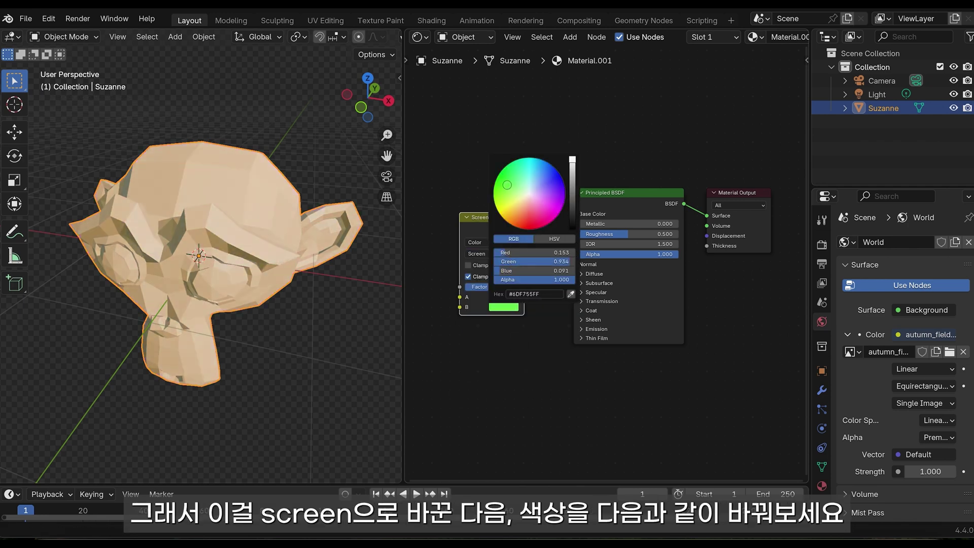
mouse_move(495, 286)
left_mouse_down()
mouse_move(528, 286)
mouse_move(484, 286)
mouse_move(517, 287)
left_mouse_up()
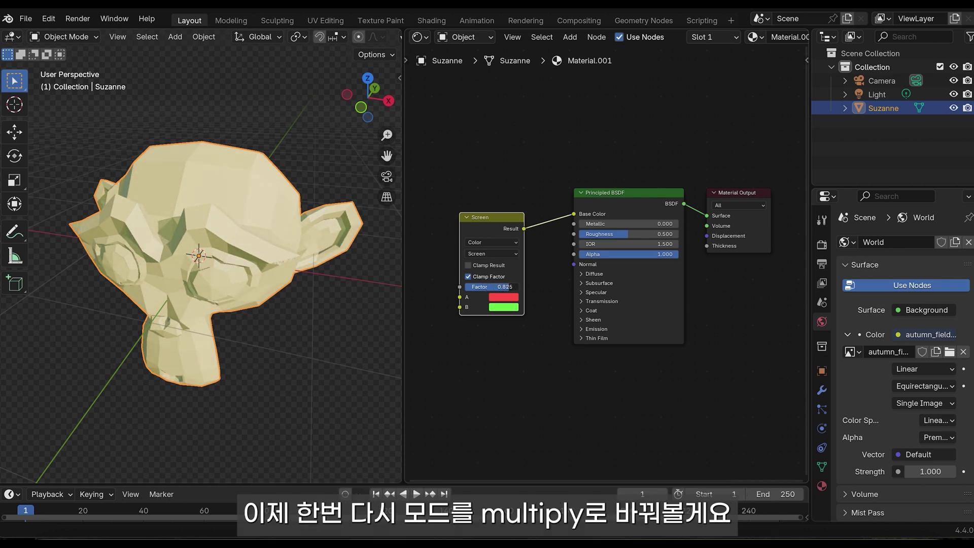
Compare Multiply against Screen, ending on Screen blending at Factor 1.000.
left_click(491, 254)
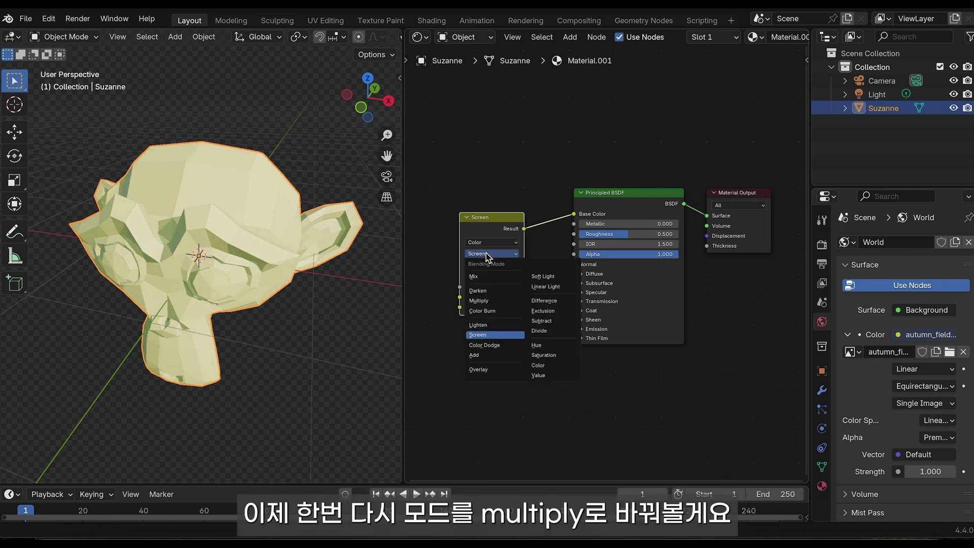
left_click(506, 301)
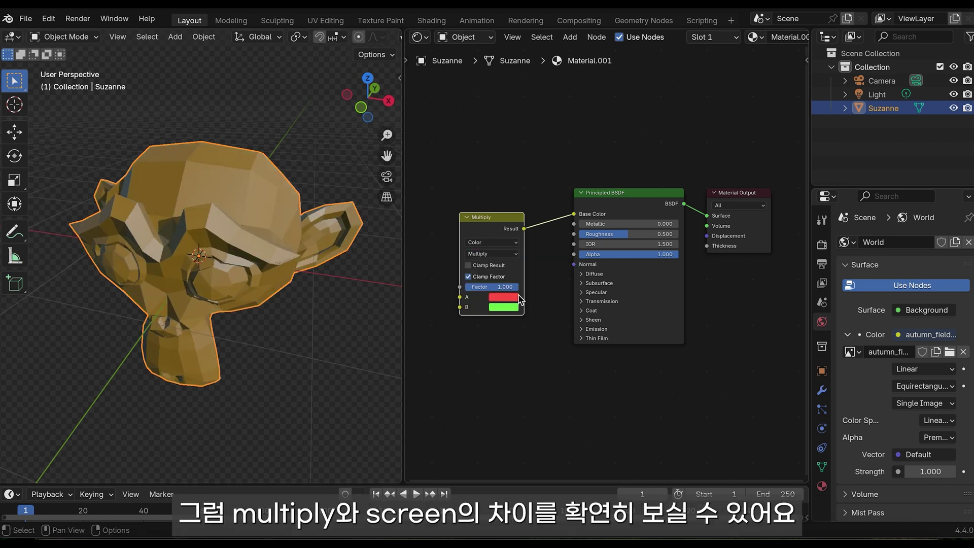
left_click_drag(508, 287, 505, 287)
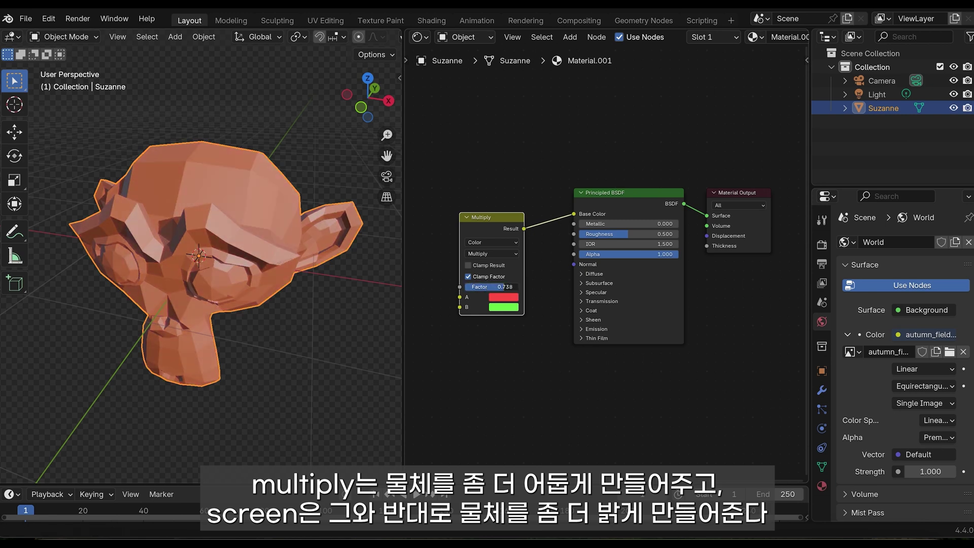
left_click(491, 253)
left_click(505, 301)
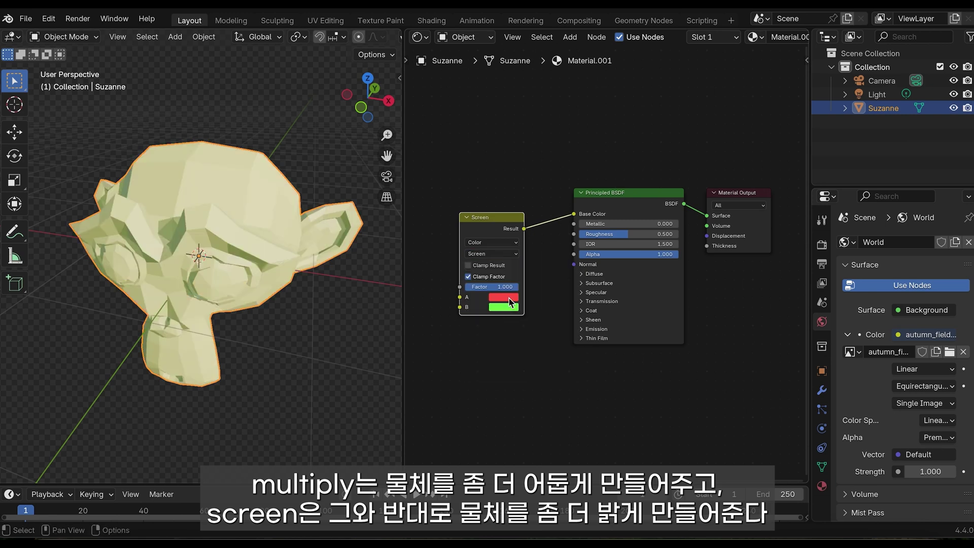
mouse_move(507, 287)
left_mouse_down()
mouse_move(494, 286)
mouse_move(507, 287)
left_mouse_up()
left_click(491, 253)
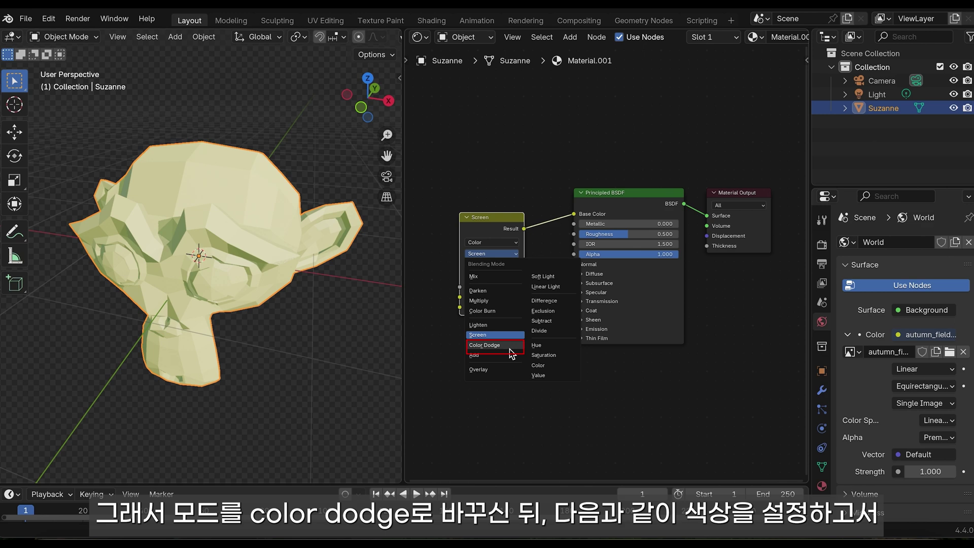
Switch the Mix node to Color Dodge and pick a new input colour on the wheel.
left_click(512, 346)
left_click(505, 307)
left_click_drag(548, 200, 563, 208)
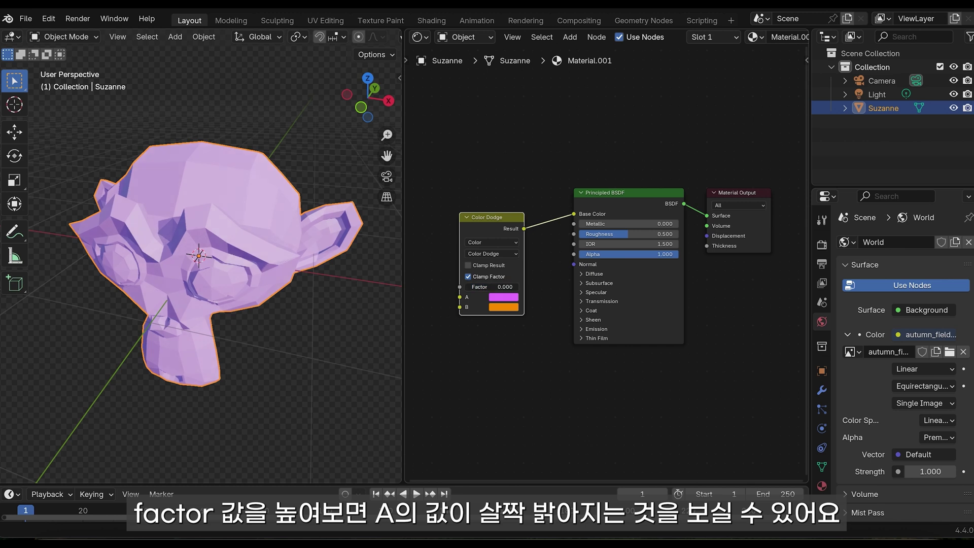
Switch to Add blending with a green A colour and Factor 1.000.
left_click(492, 253)
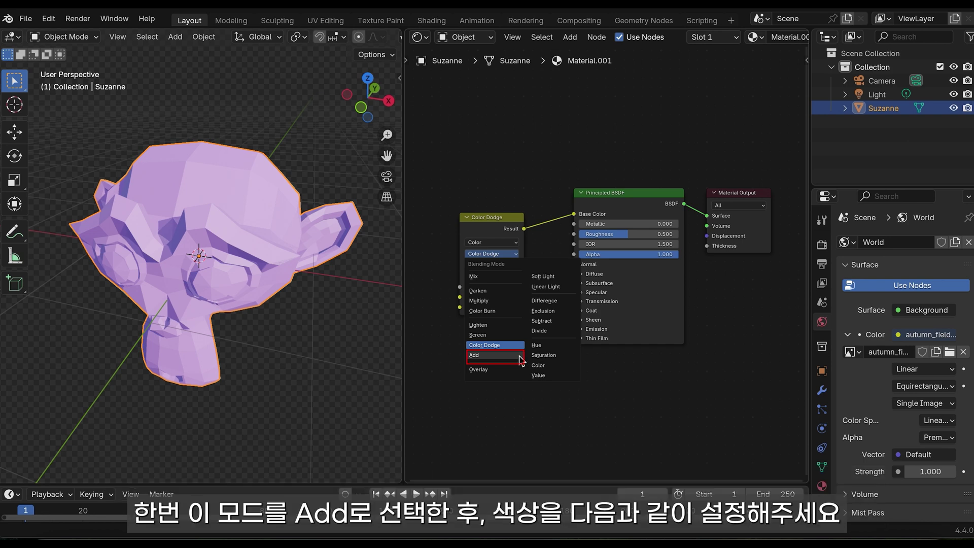
left_click(523, 359)
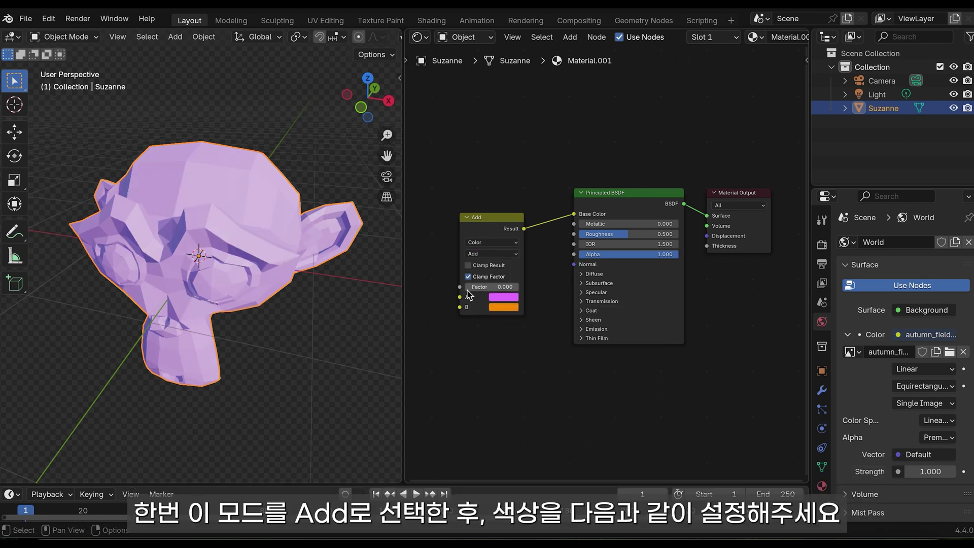
left_click(503, 297)
left_click(512, 223)
left_click(503, 296)
left_click(507, 238)
mouse_move(491, 289)
left_mouse_down()
mouse_move(515, 288)
mouse_move(472, 287)
mouse_move(515, 287)
left_mouse_up()
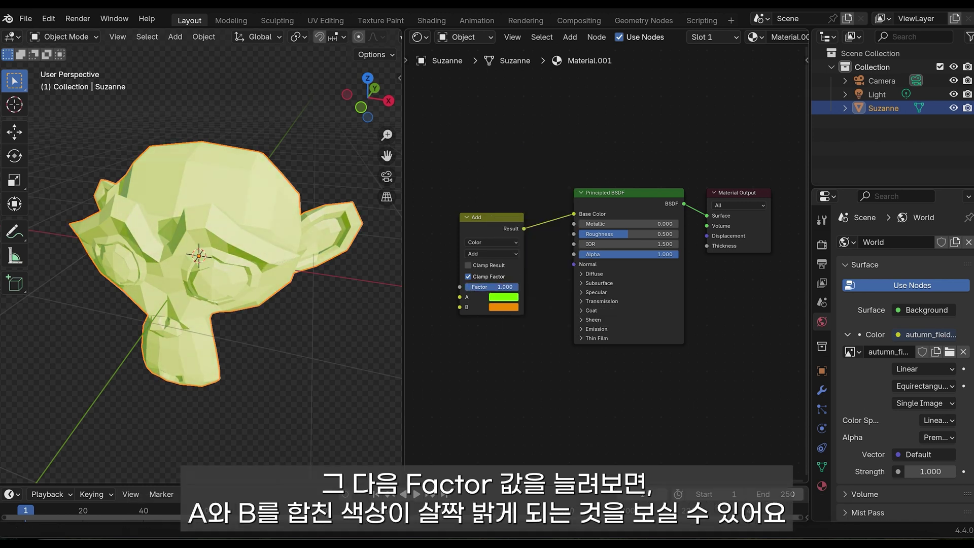
left_click(490, 253)
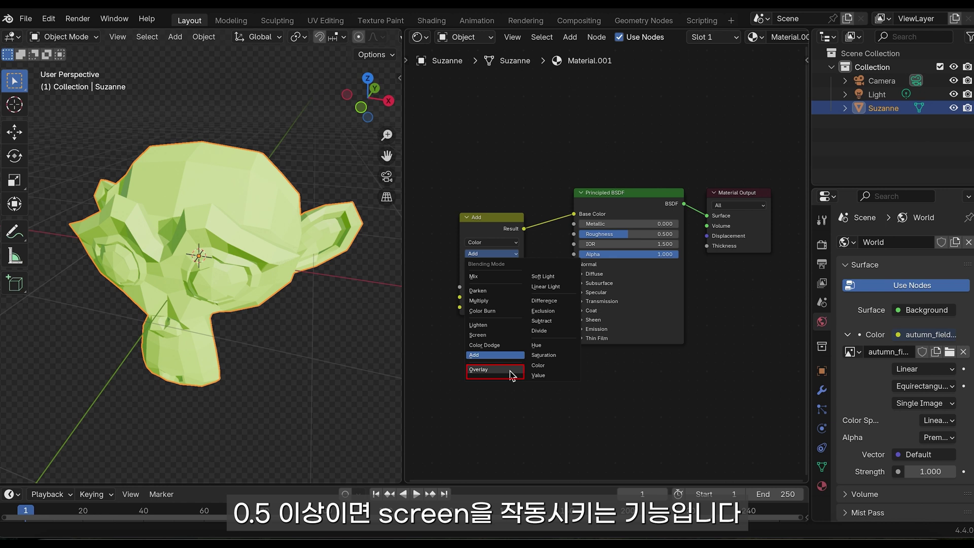
Use Overlay blending, view the pale mint A colour as RGB, and set Factor to 1.000.
left_click(510, 376)
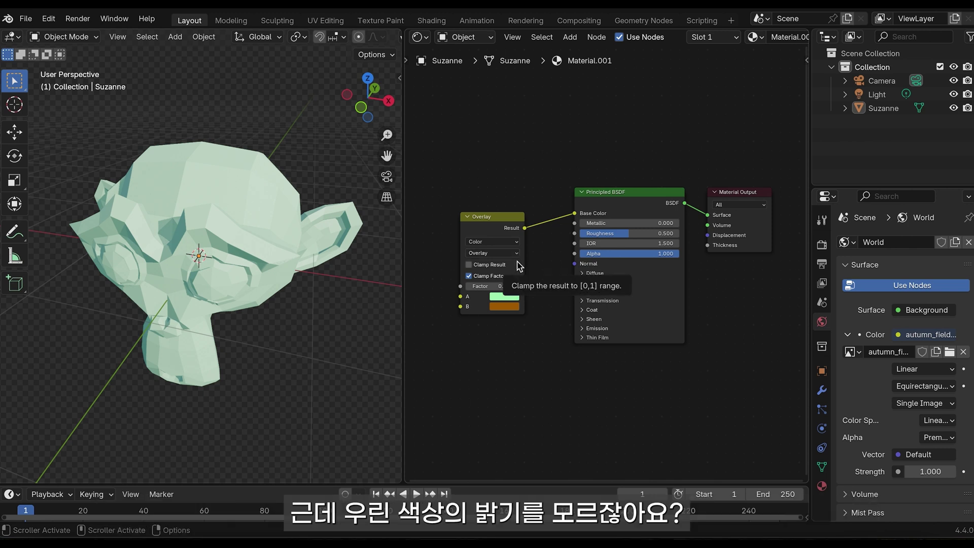
left_click(512, 298)
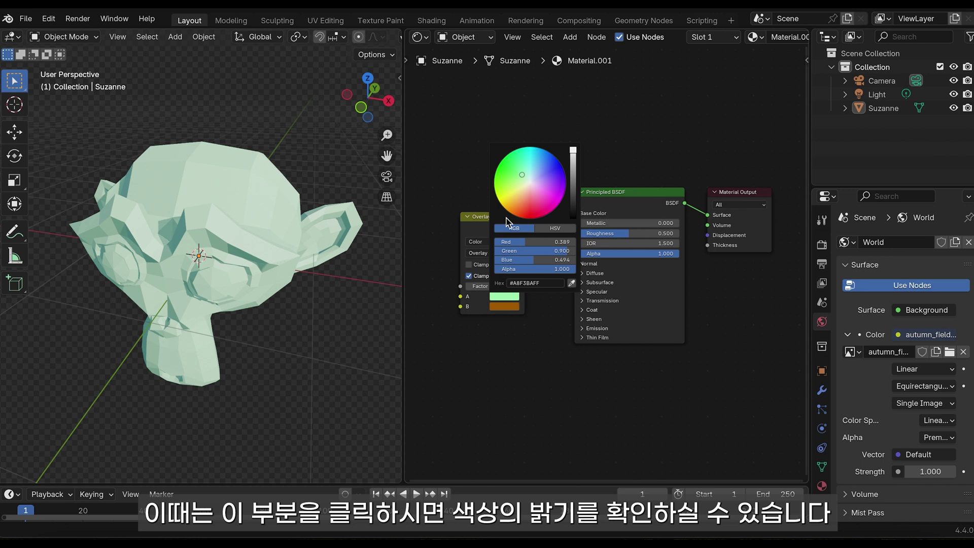
left_click(521, 230)
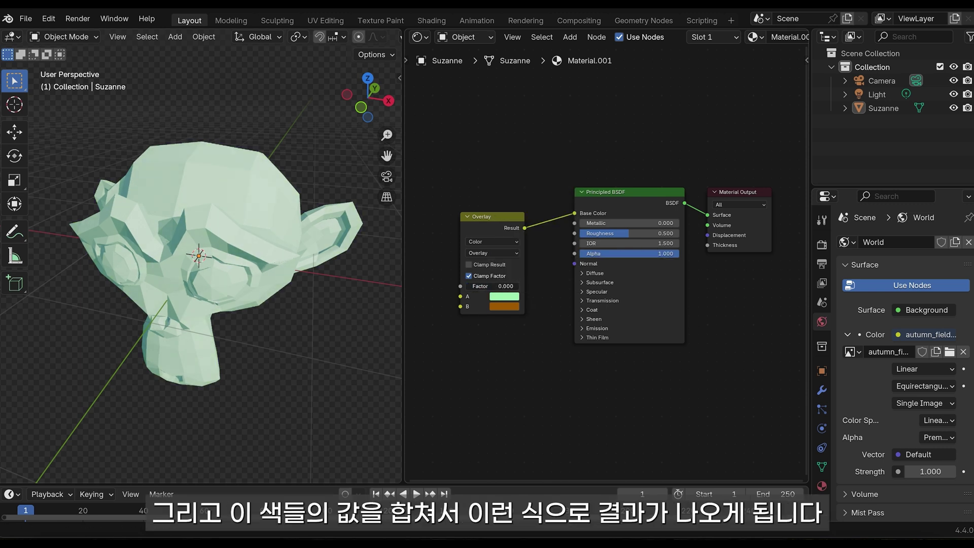
left_click_drag(492, 286, 512, 286)
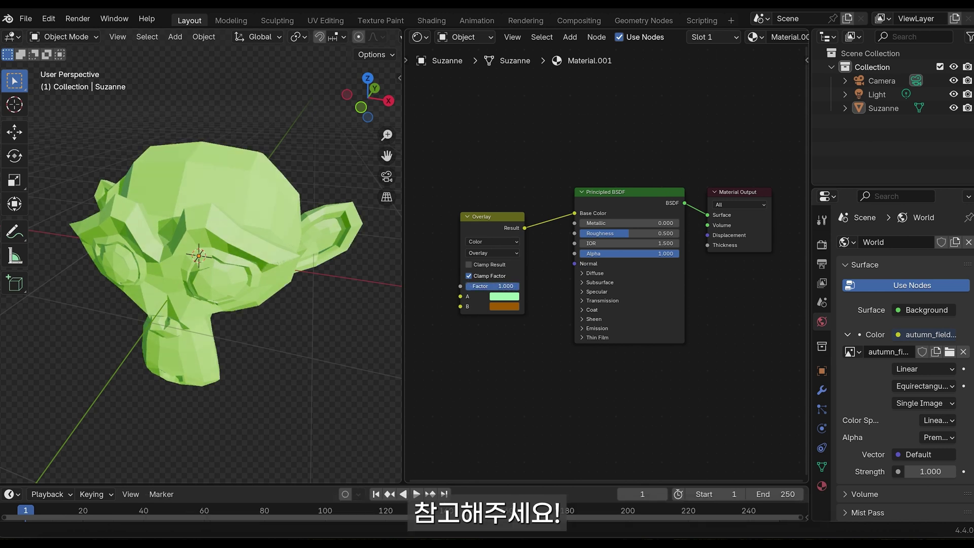
left_click(492, 253)
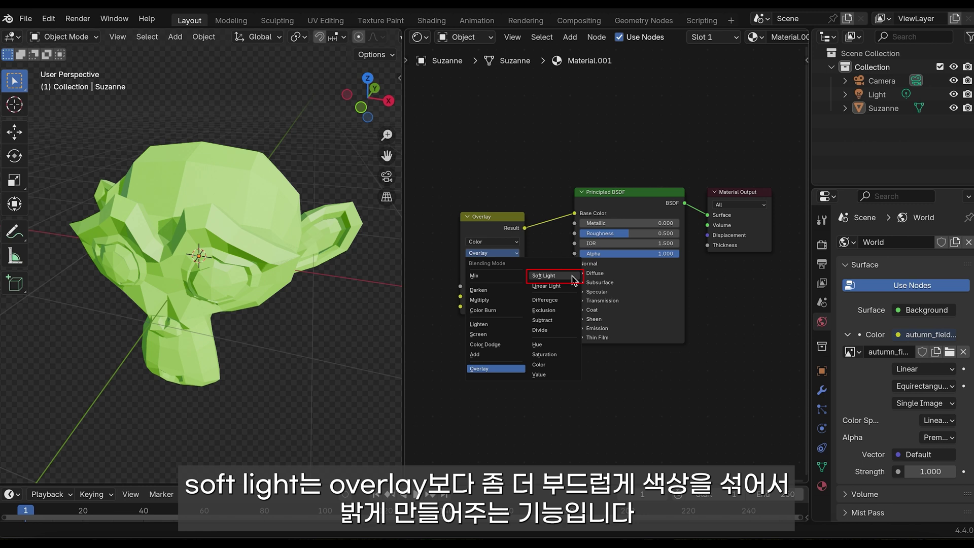
Try Soft Light with an adjusted factor, then switch to Linear Light blending.
left_click(573, 277)
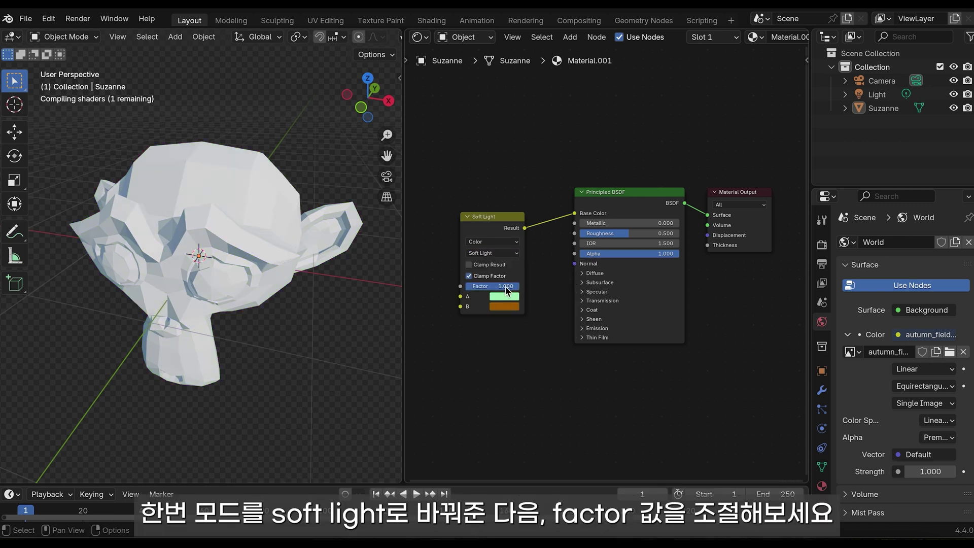
left_click_drag(505, 286, 492, 286)
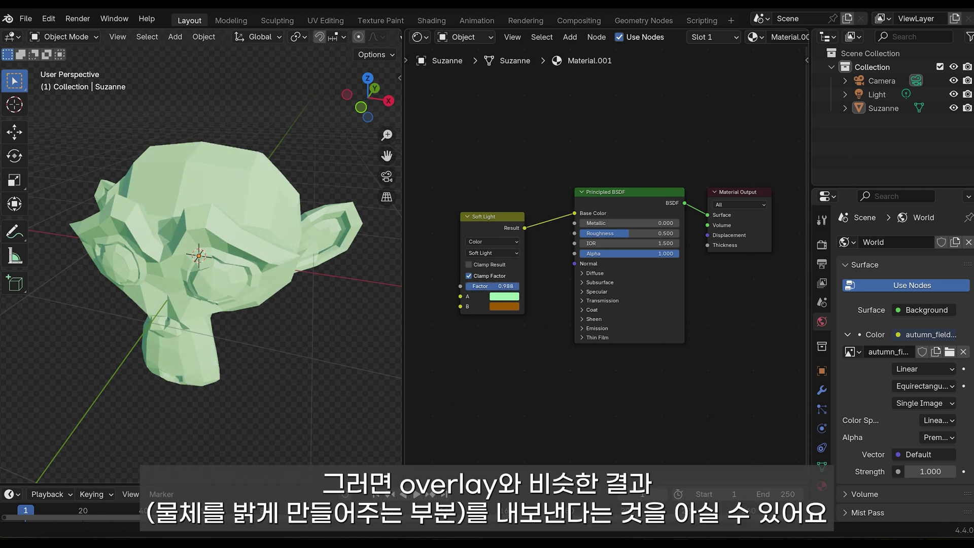
left_click(500, 254)
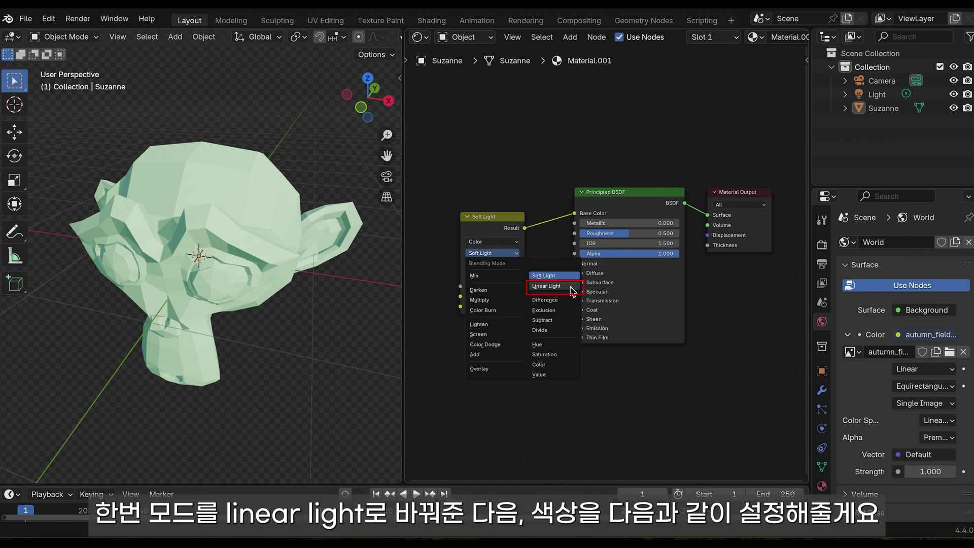
left_click(571, 289)
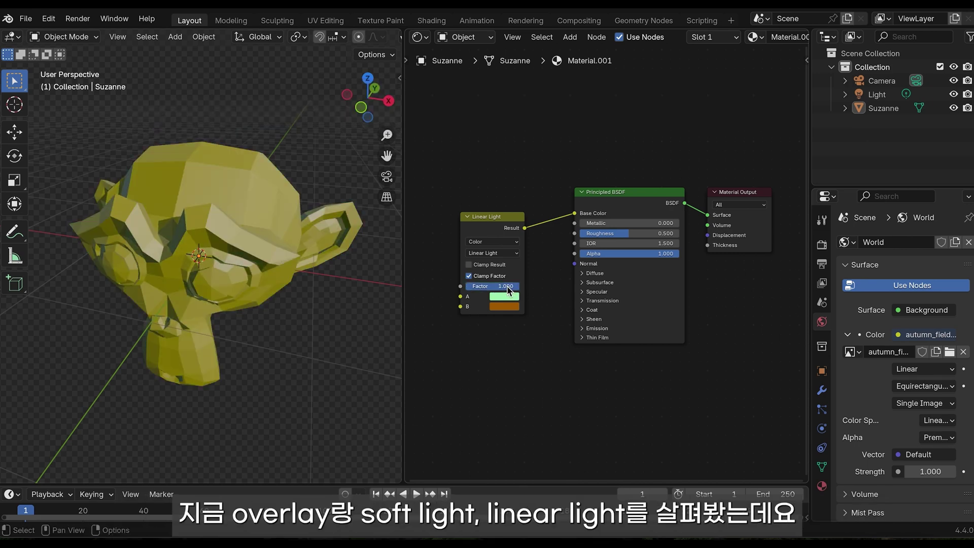
left_click(495, 253)
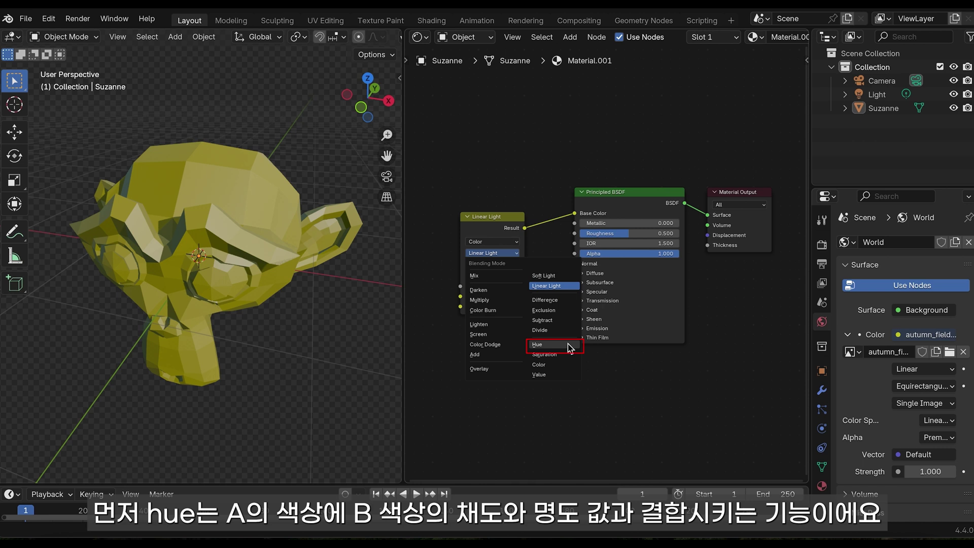
Try Hue at about 0.425, then Saturation, ending on Color blending at Factor 0.104.
left_click(569, 346)
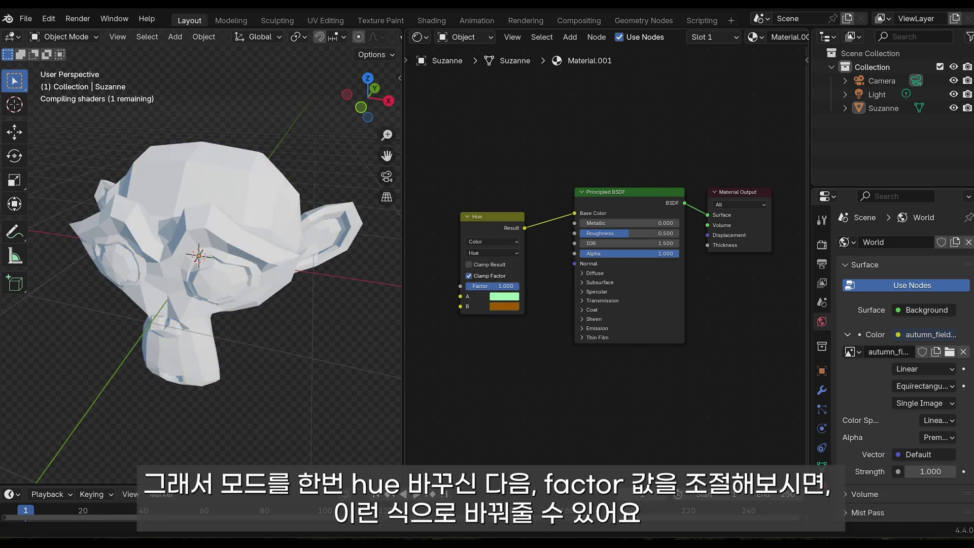
left_click_drag(502, 286, 512, 286)
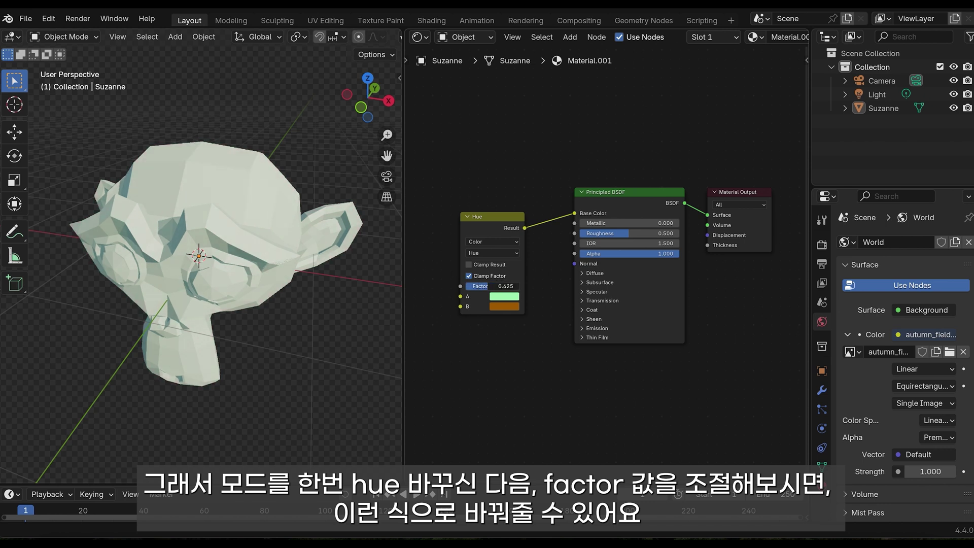
left_click(502, 252)
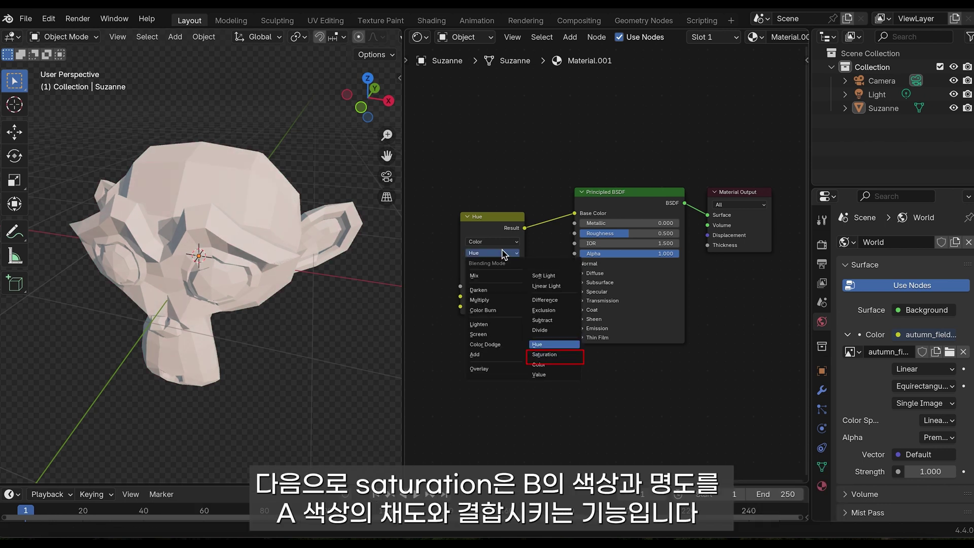
left_click(553, 354)
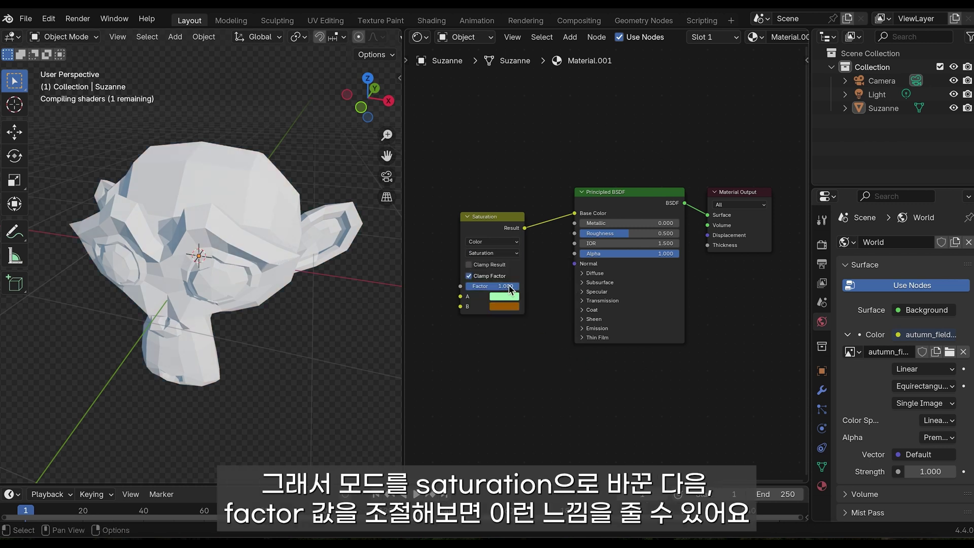
left_click_drag(490, 286, 510, 286)
left_click(510, 253)
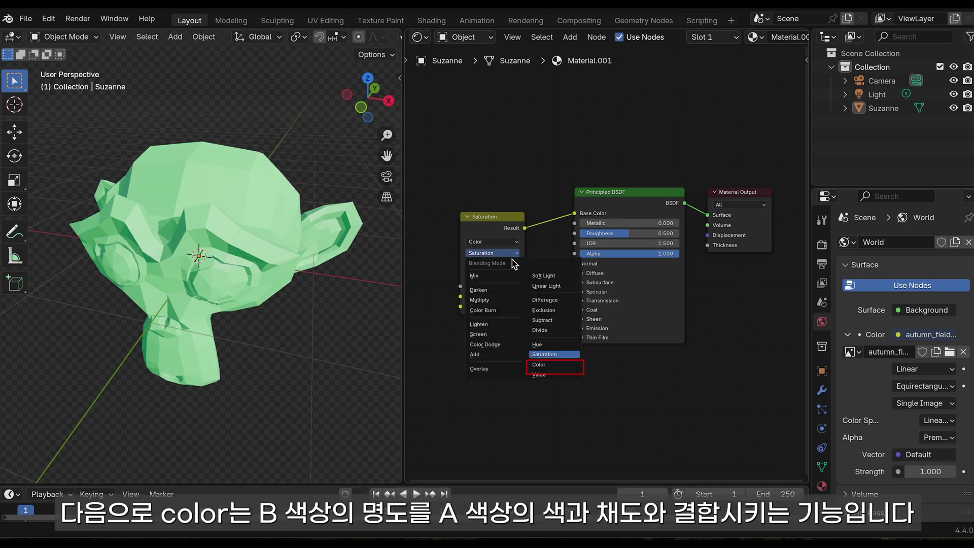
left_click(552, 367)
left_click_drag(515, 286, 502, 286)
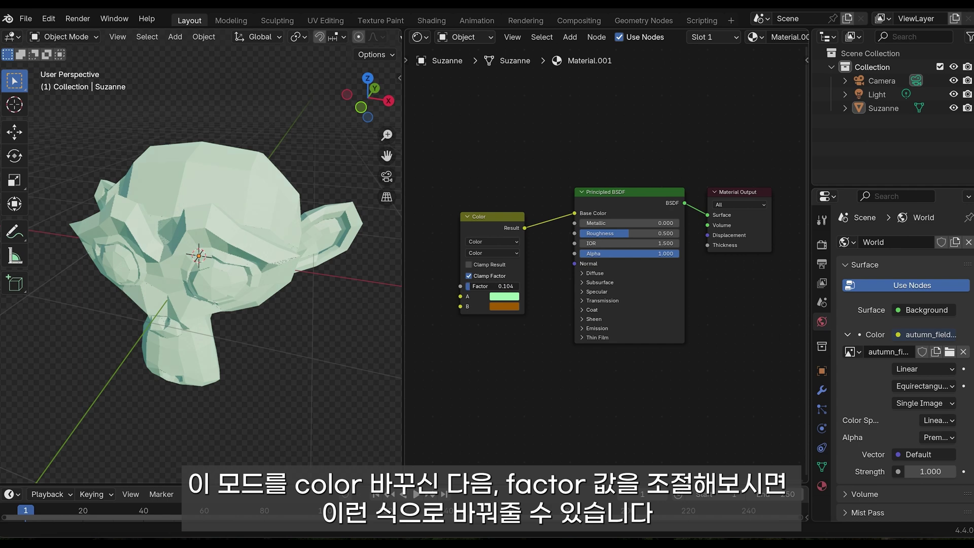
left_click(510, 253)
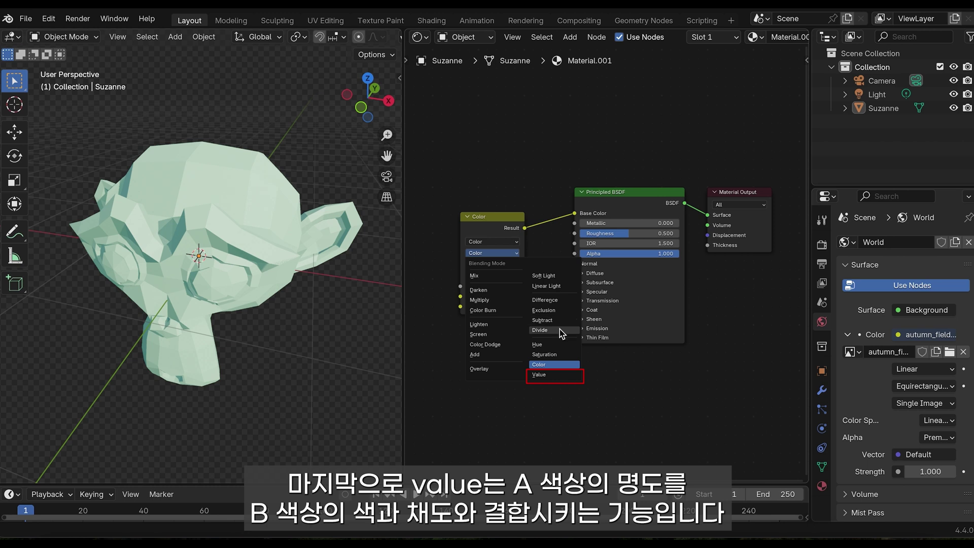
Use Value blending at Factor 0.500 and review the blending mode list.
left_click(564, 377)
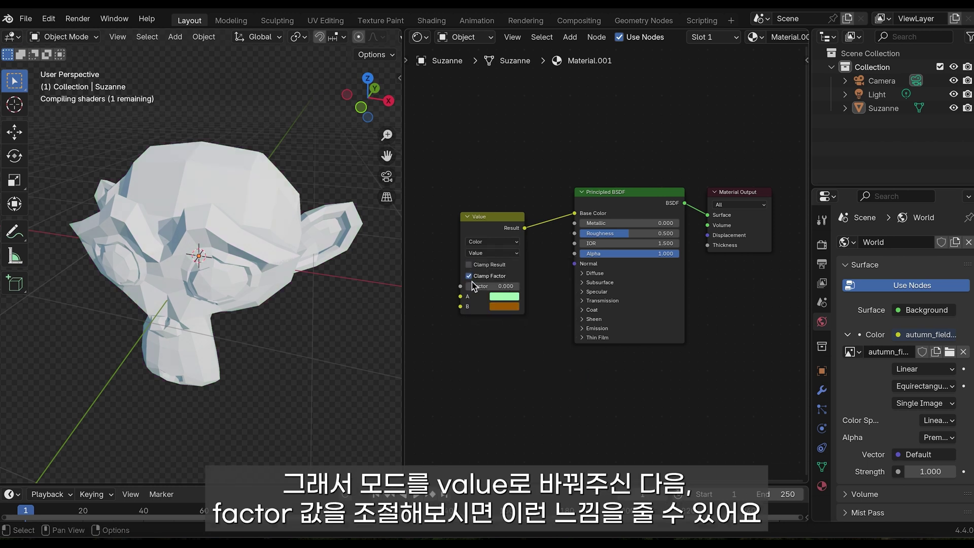
mouse_move(477, 286)
left_mouse_down()
mouse_move(514, 286)
mouse_move(470, 286)
left_mouse_up()
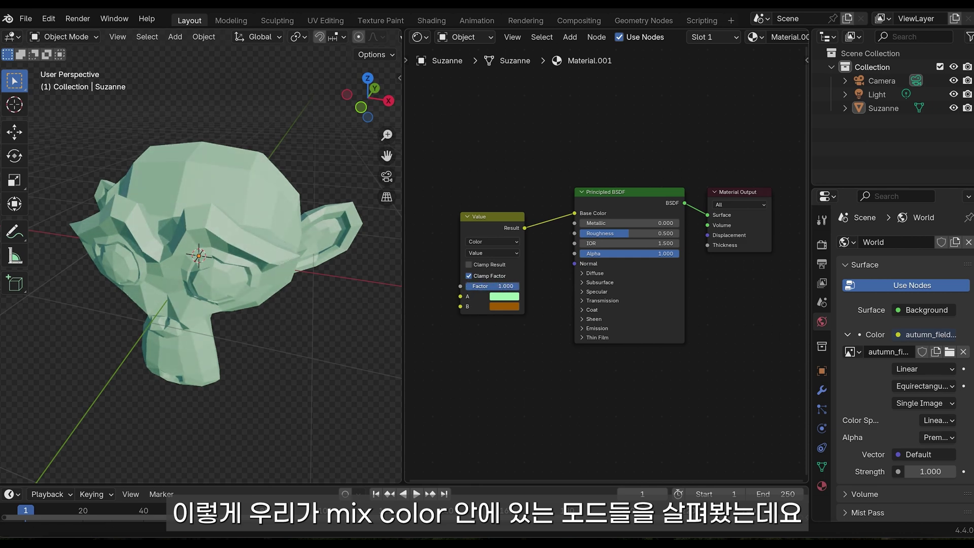
left_click(511, 252)
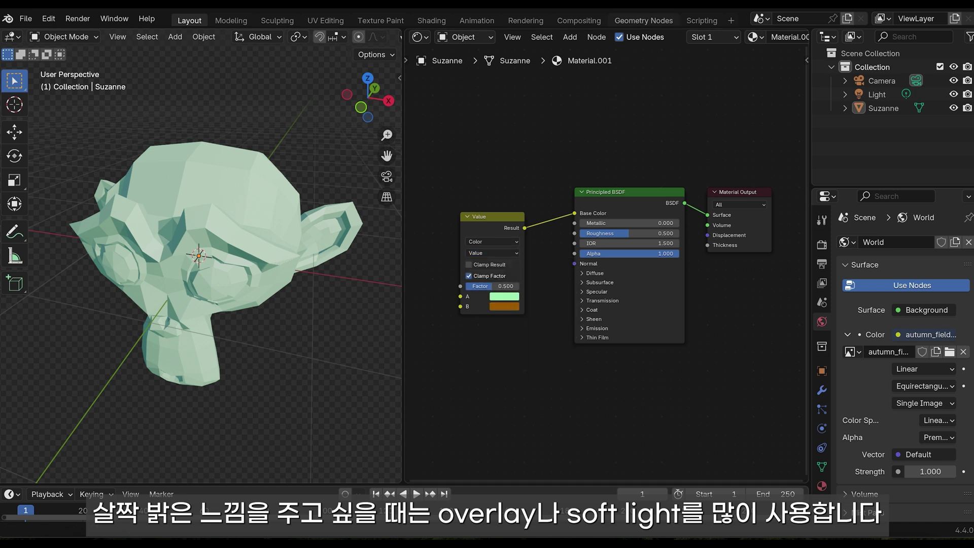
left_click(492, 253)
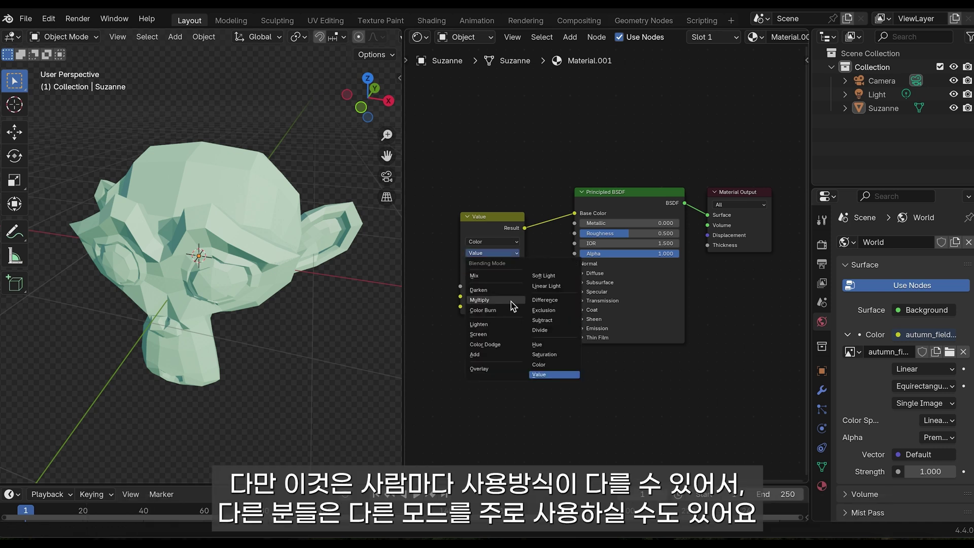